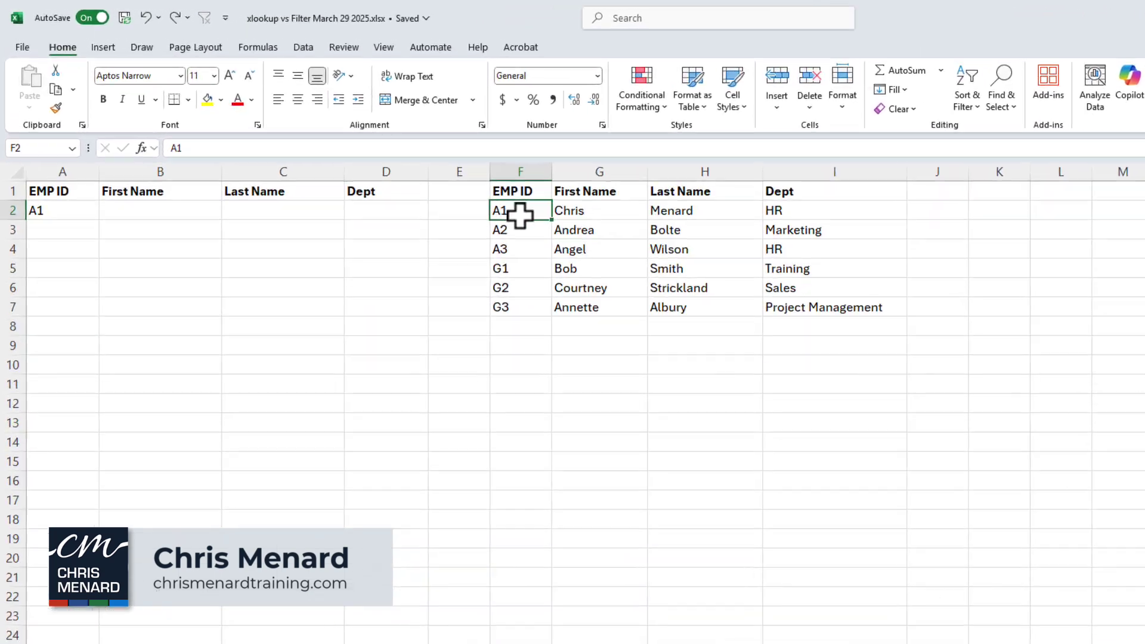
# Highlight duplicate EMP IDs in F2:F7 with the Duplicate Values rule.
pyautogui.moveTo(416, 172); pyautogui.dragTo(418, 245)
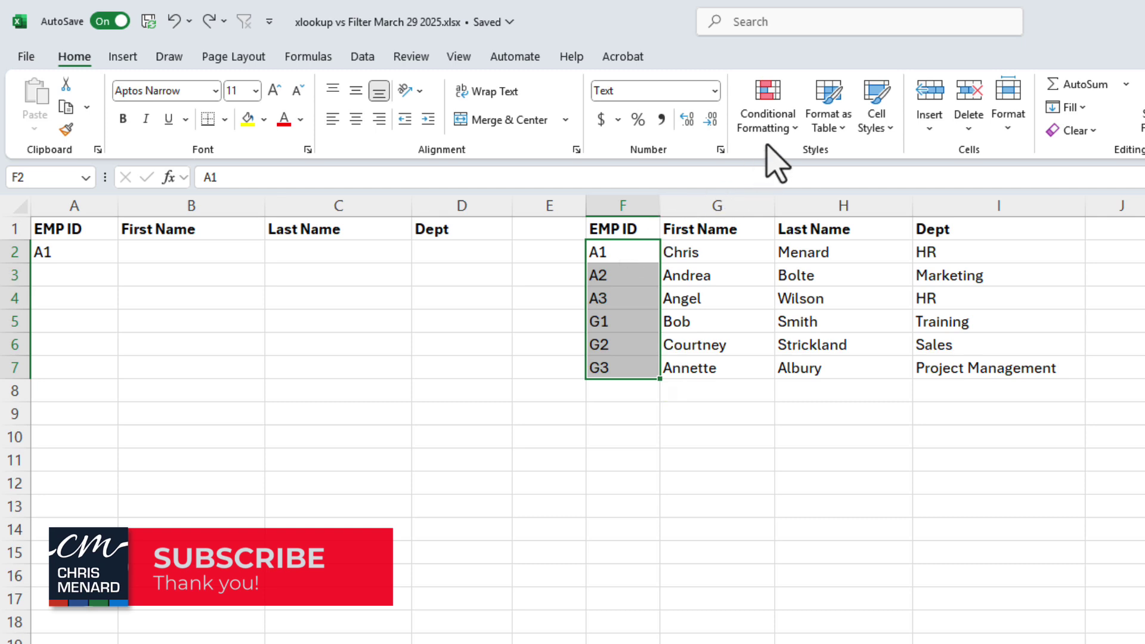
pyautogui.click(776, 129)
pyautogui.moveTo(803, 170)
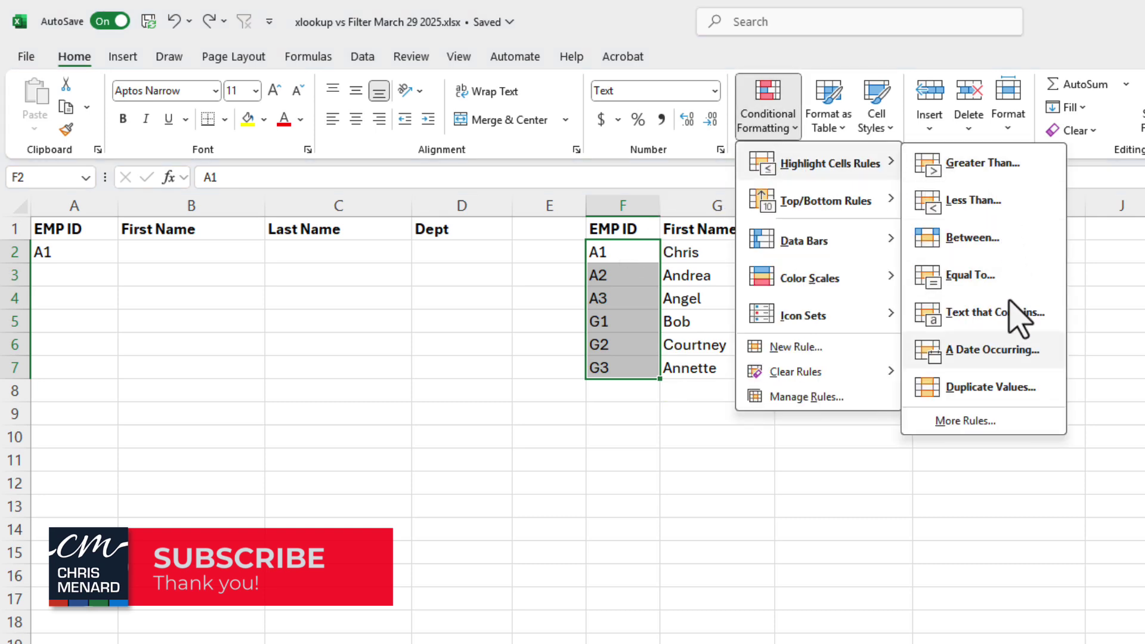
pyautogui.click(1014, 388)
pyautogui.click(1082, 445)
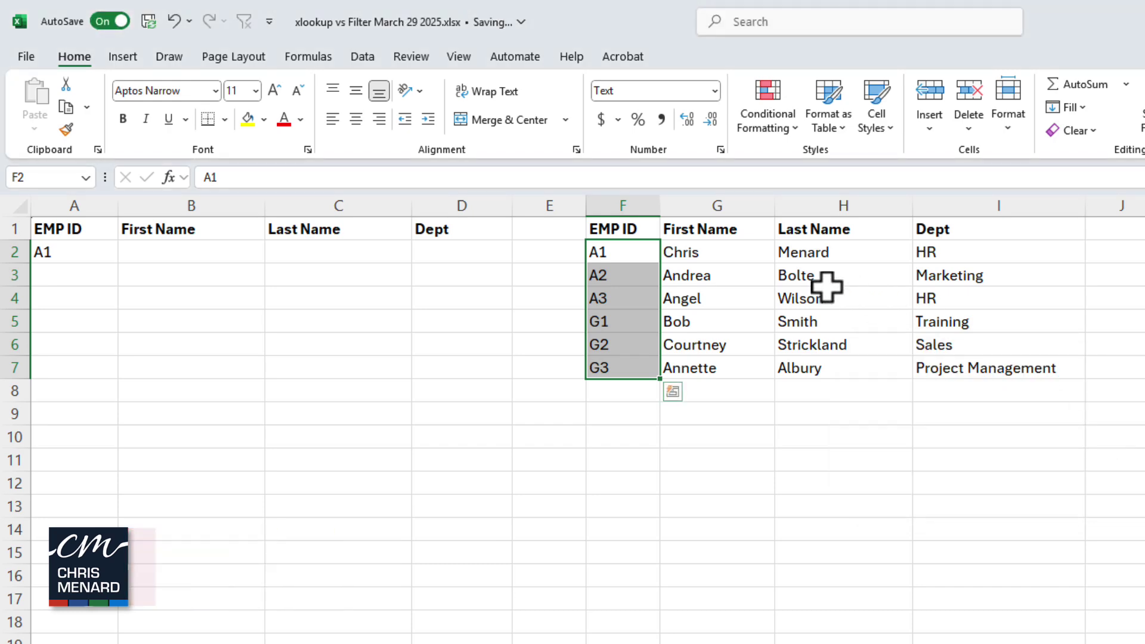
# Test the highlight by copying the A1 record into row 3, then undo the copy.
pyautogui.moveTo(606, 251); pyautogui.dragTo(945, 257)
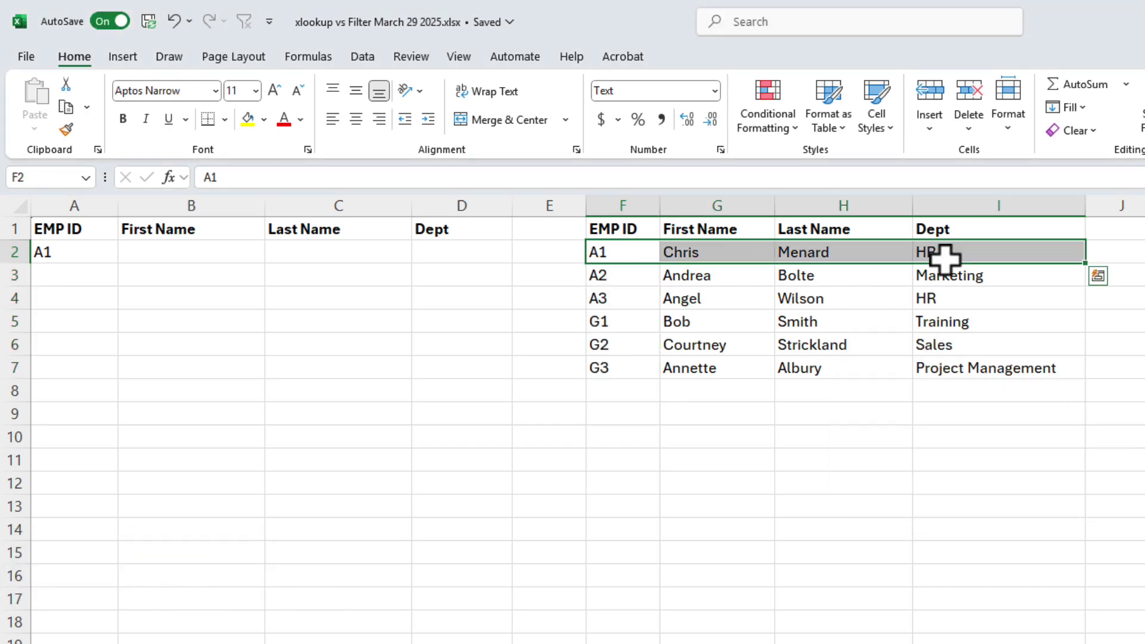
pyautogui.moveTo(1087, 264); pyautogui.dragTo(1094, 285)
pyautogui.click(631, 278)
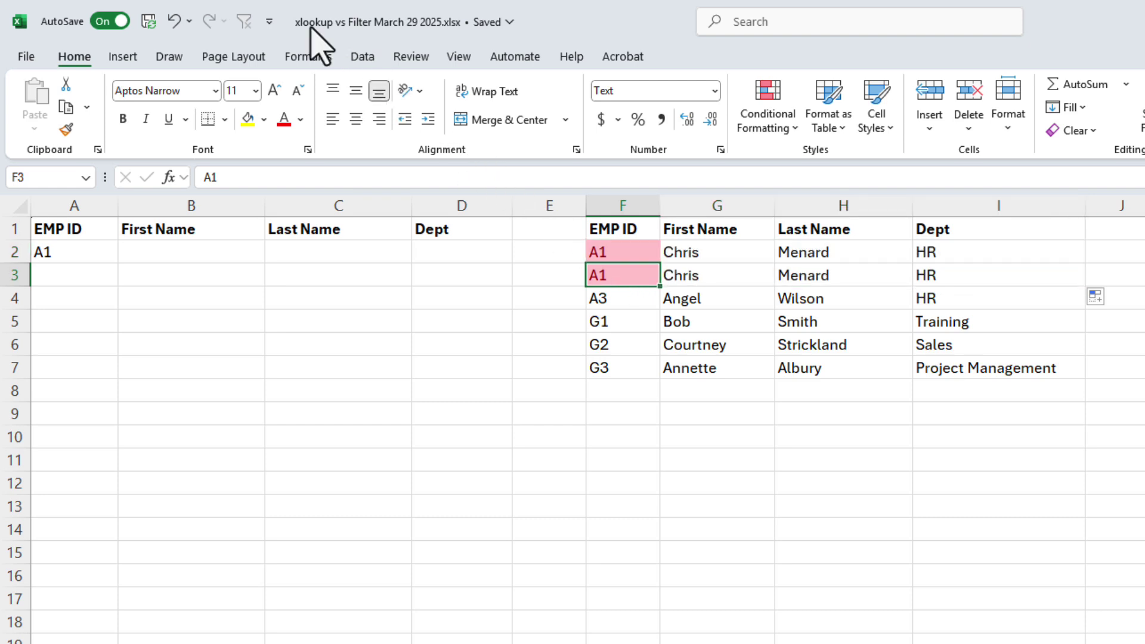
pyautogui.click(173, 21)
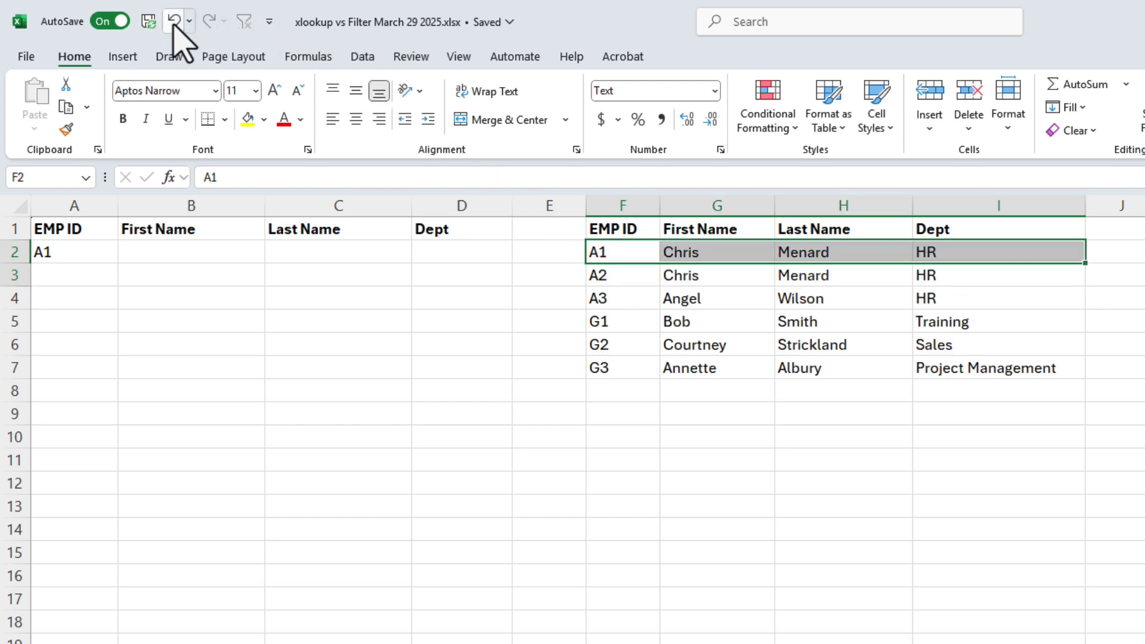
pyautogui.click(269, 336)
pyautogui.click(177, 254)
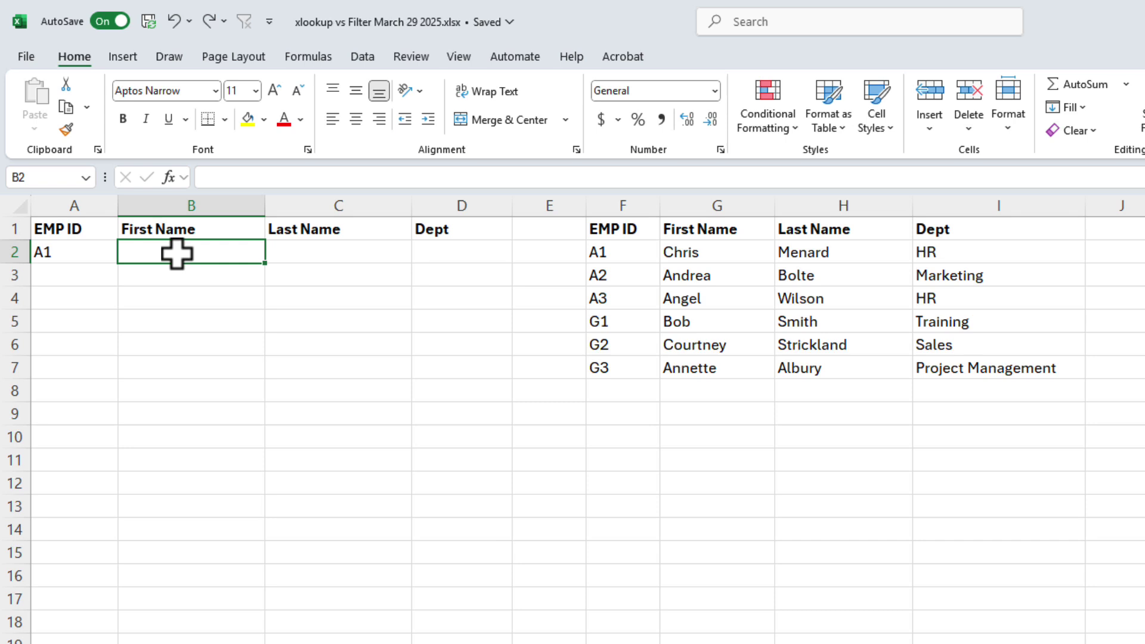
# Enter =XLOOKUP(A2,F2:F7,G2:I7) in B2, returning Chris, Menard and HR.
pyautogui.write('=xl')
pyautogui.press('Tab')
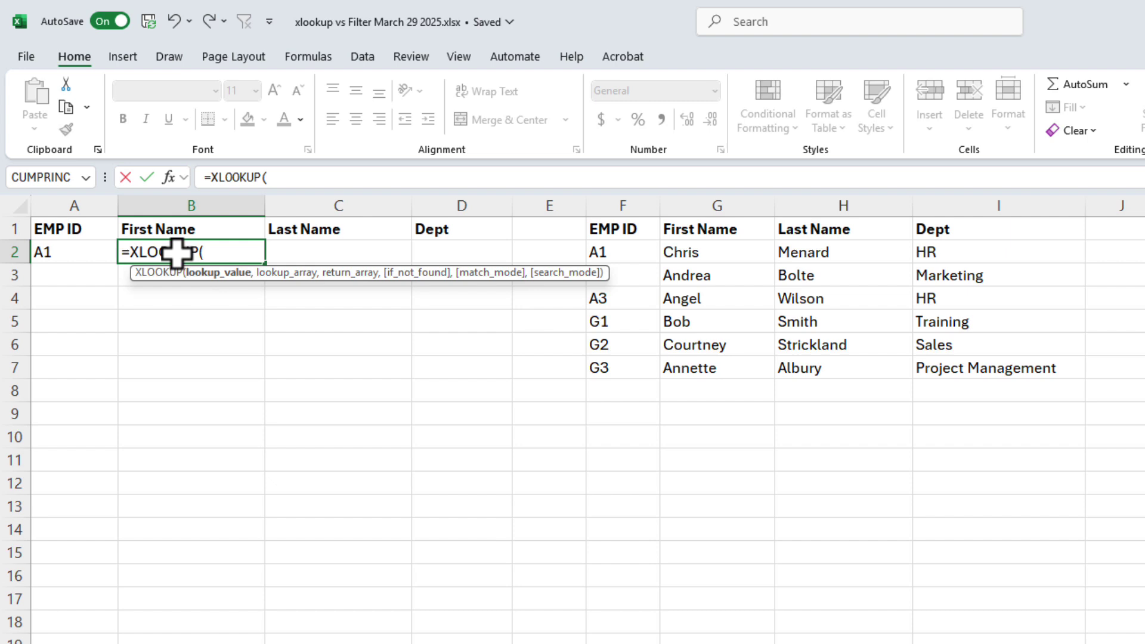
pyautogui.click(90, 253)
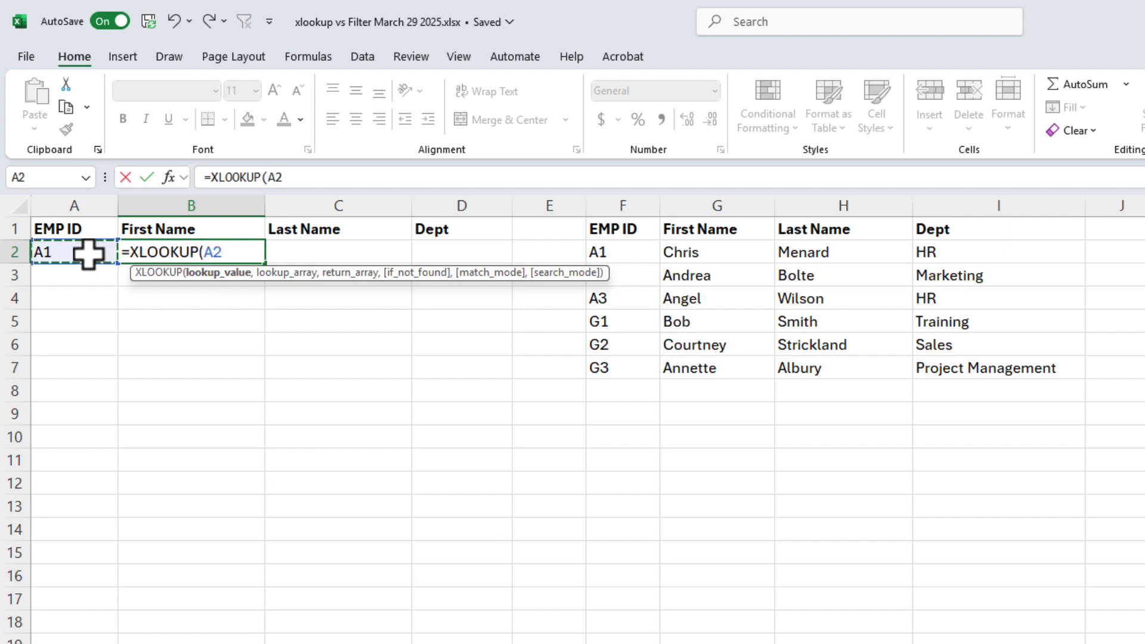
pyautogui.write(',')
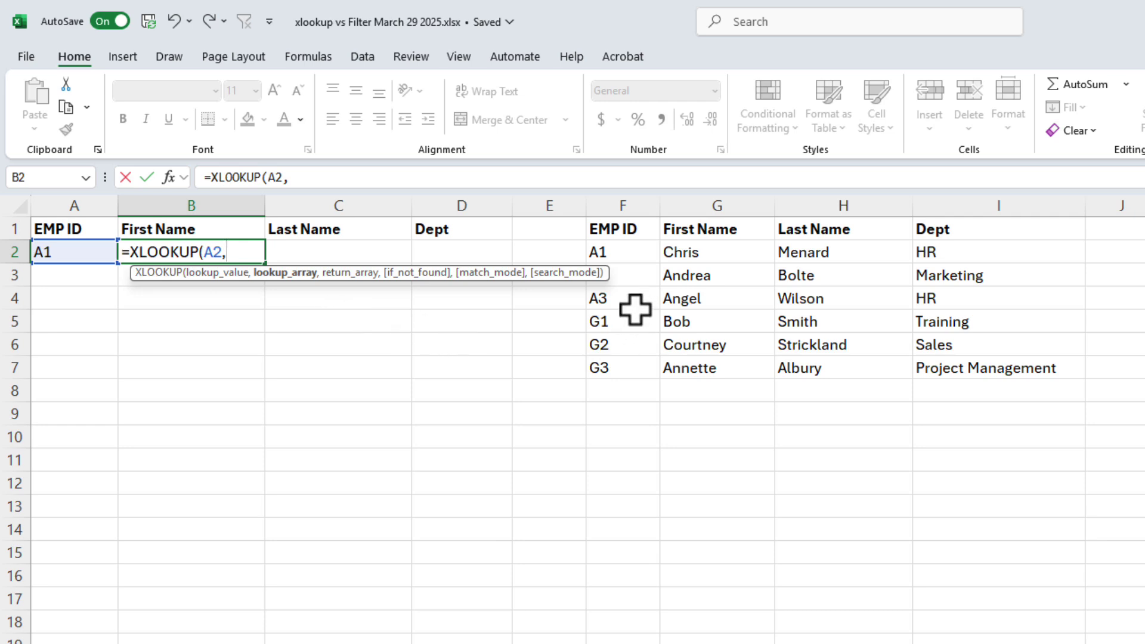
pyautogui.moveTo(644, 245); pyautogui.dragTo(624, 365)
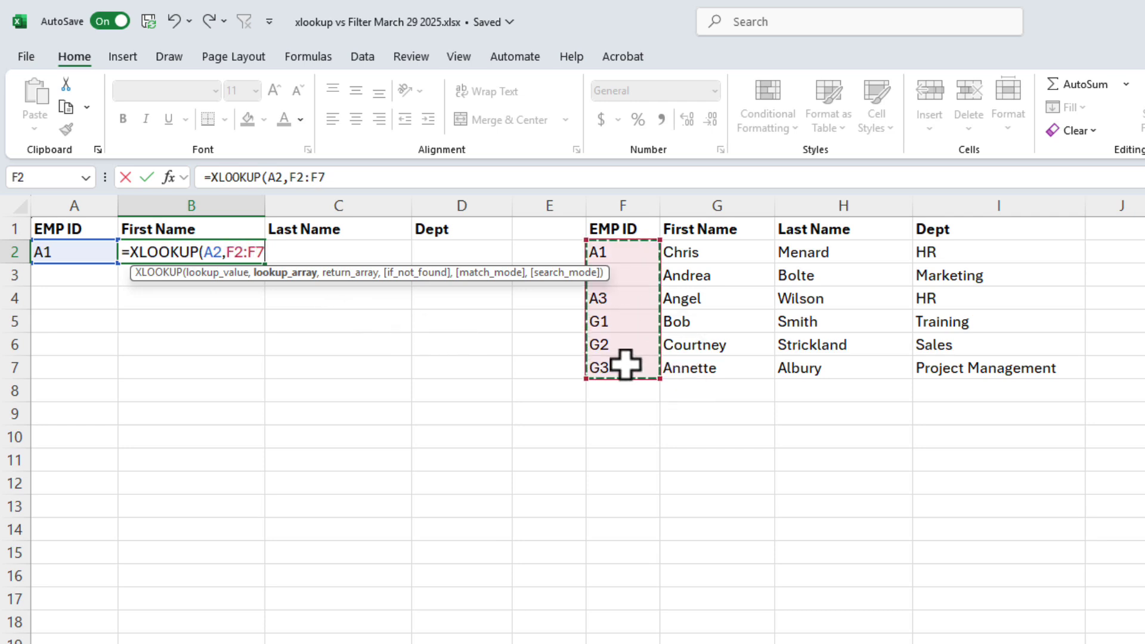
pyautogui.write(',')
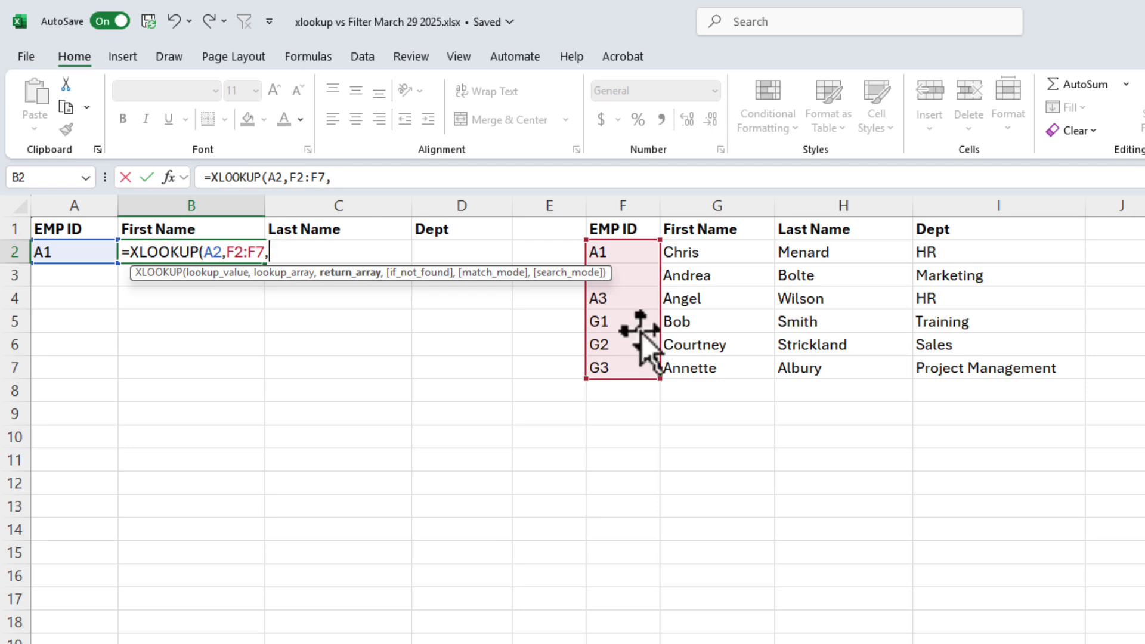
pyautogui.moveTo(698, 256); pyautogui.dragTo(964, 356)
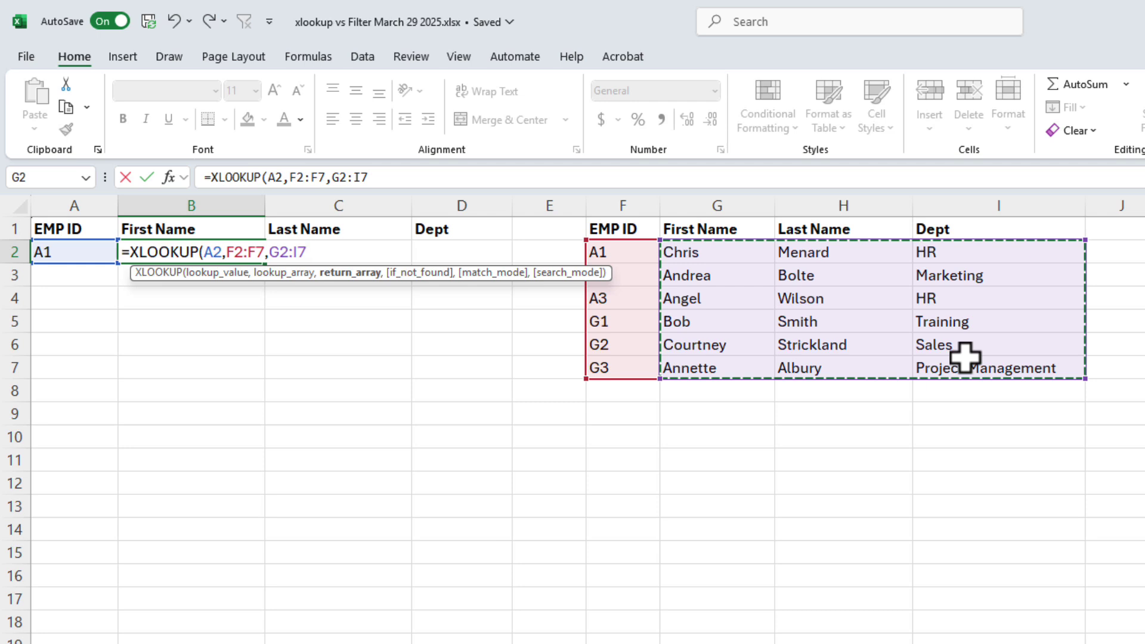
pyautogui.press('Return')
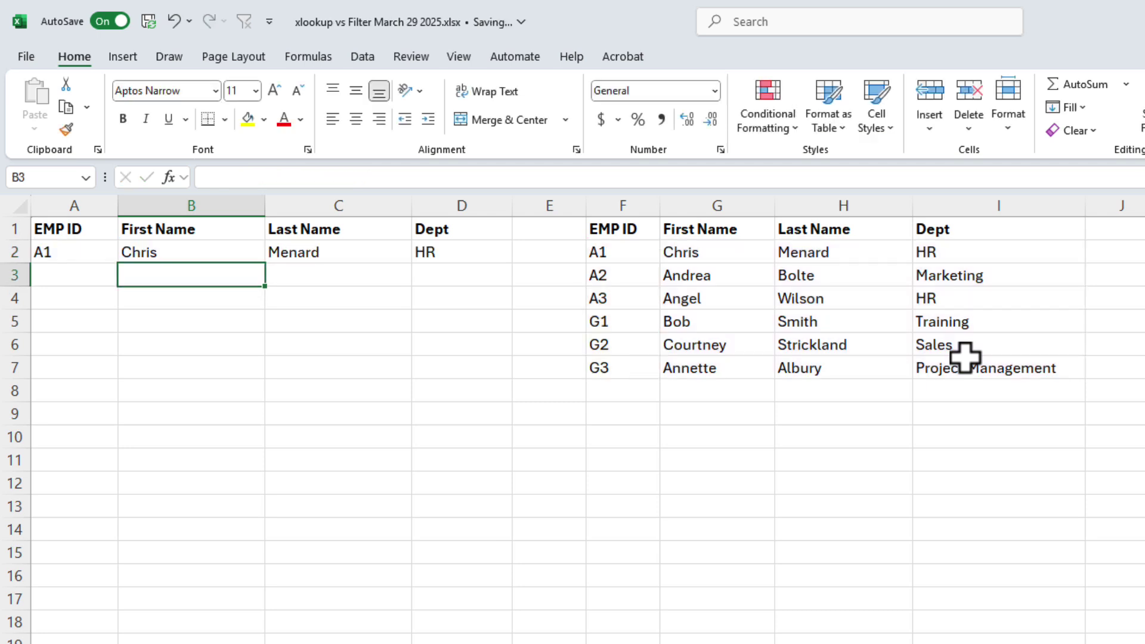
# Try EMP IDs A3, G3 and G4 in A2, ending with #N/A for G4.
pyautogui.click(198, 245)
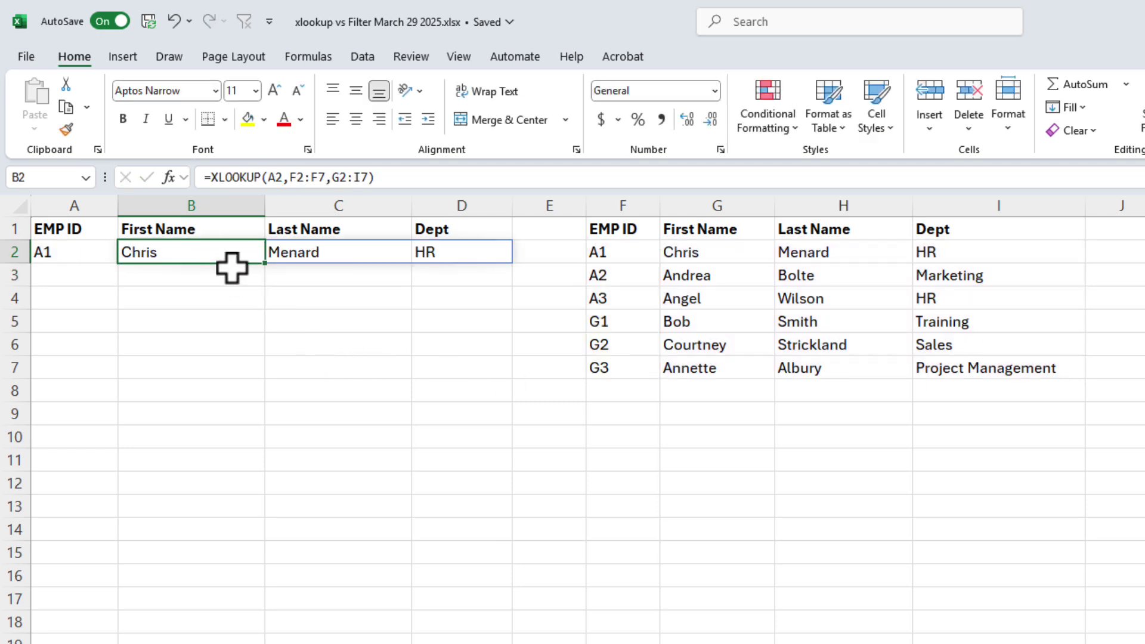
pyautogui.click(77, 248)
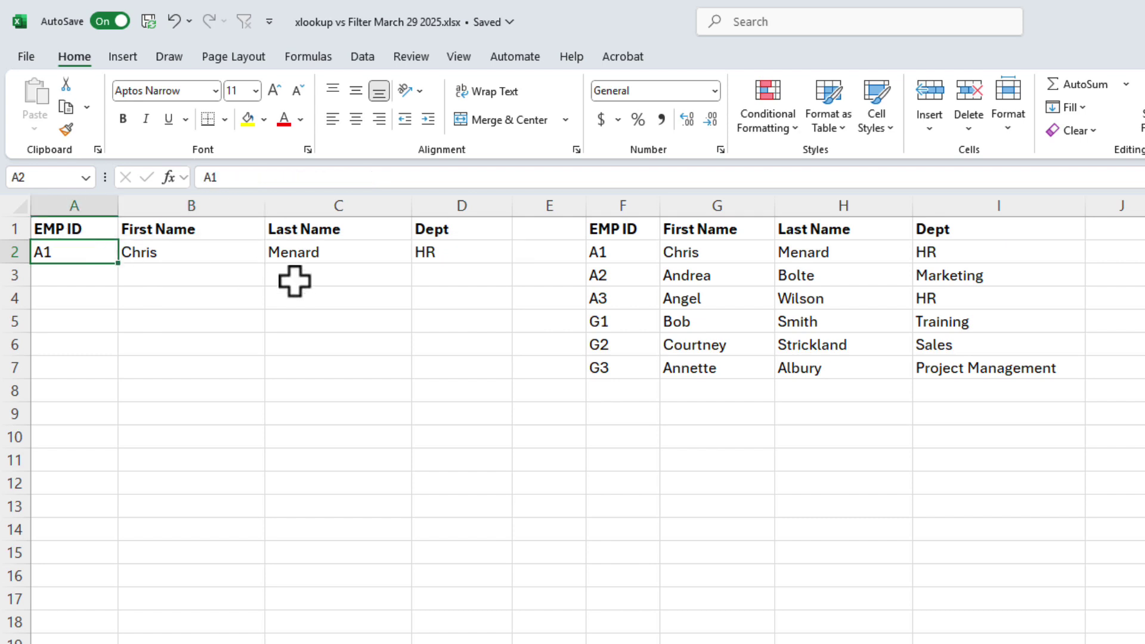
pyautogui.write('A3')
pyautogui.hotkey('ctrl', 'Return')
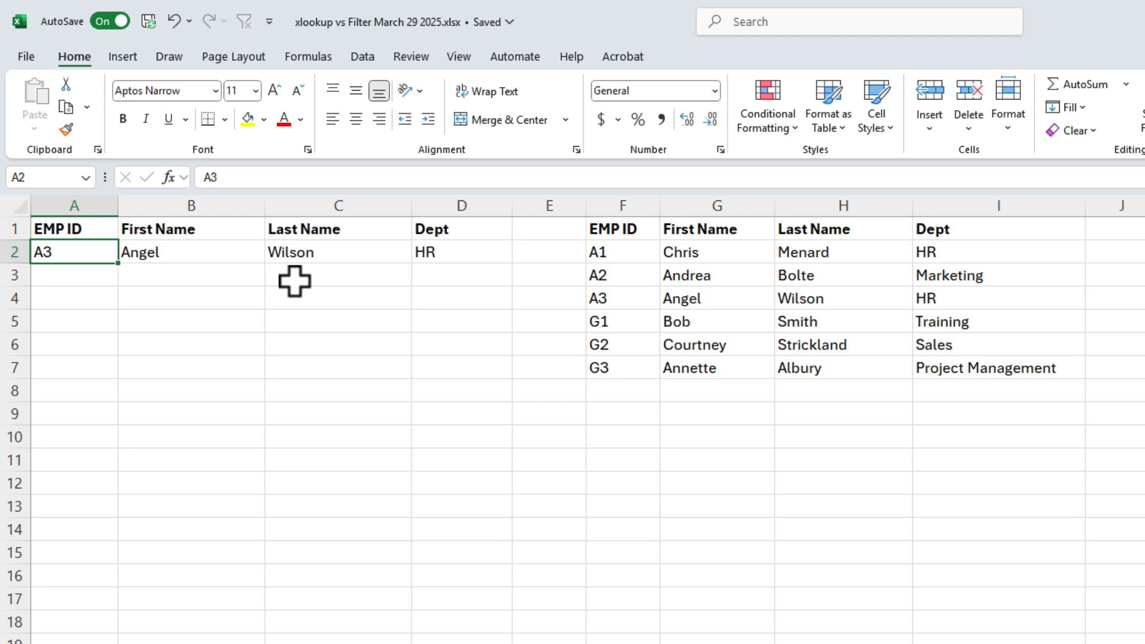
pyautogui.write('G3')
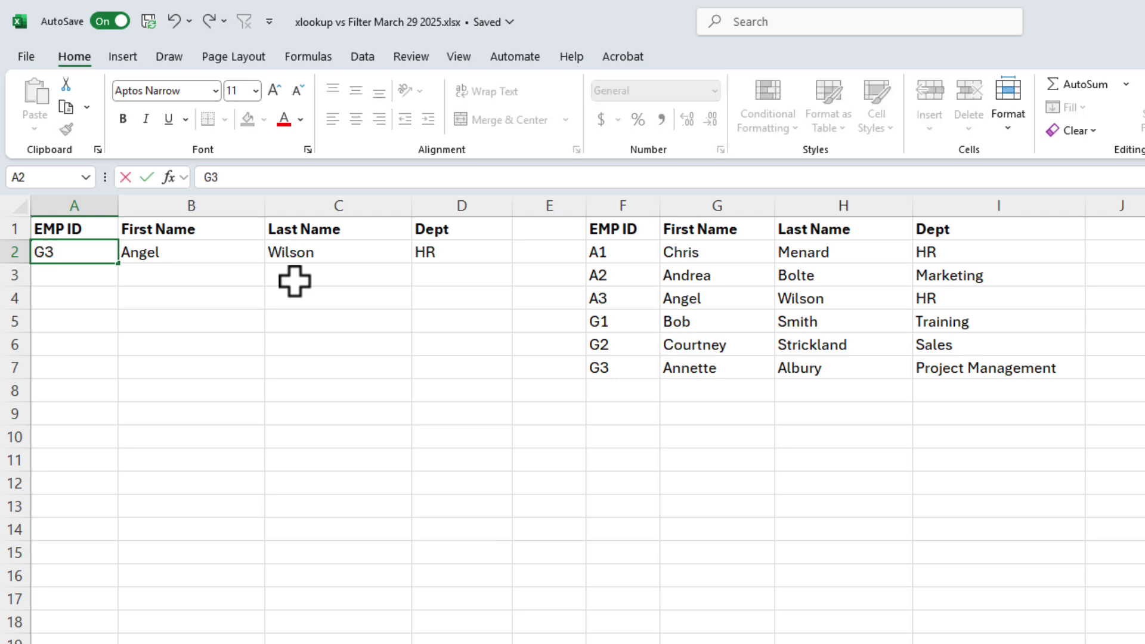
pyautogui.hotkey('ctrl', 'Return')
pyautogui.write('G4')
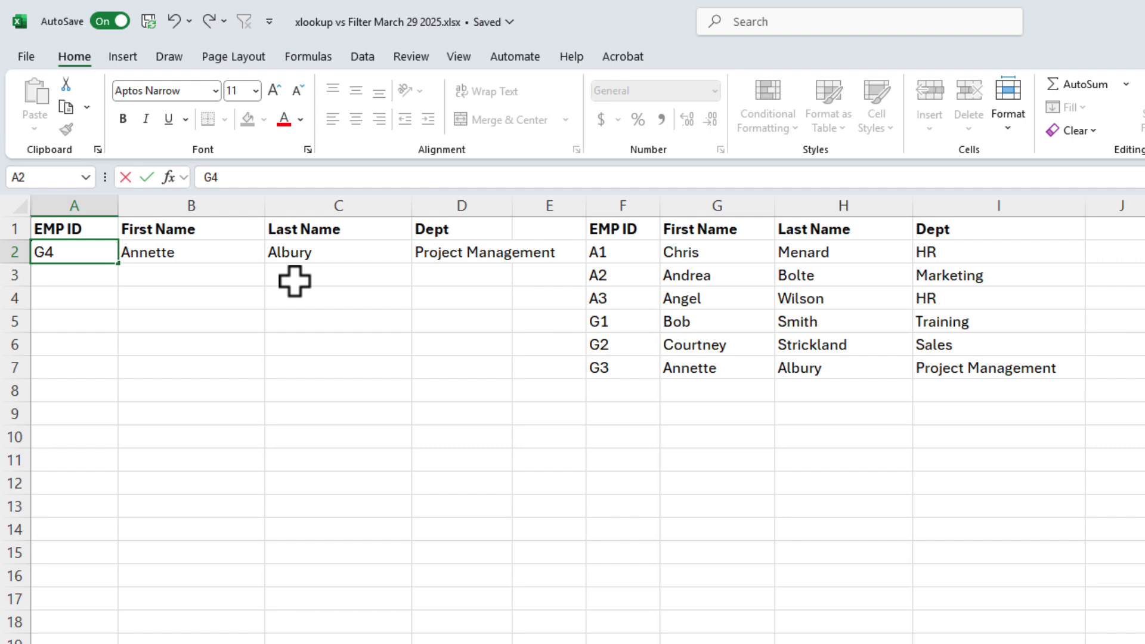
pyautogui.hotkey('ctrl', 'Return')
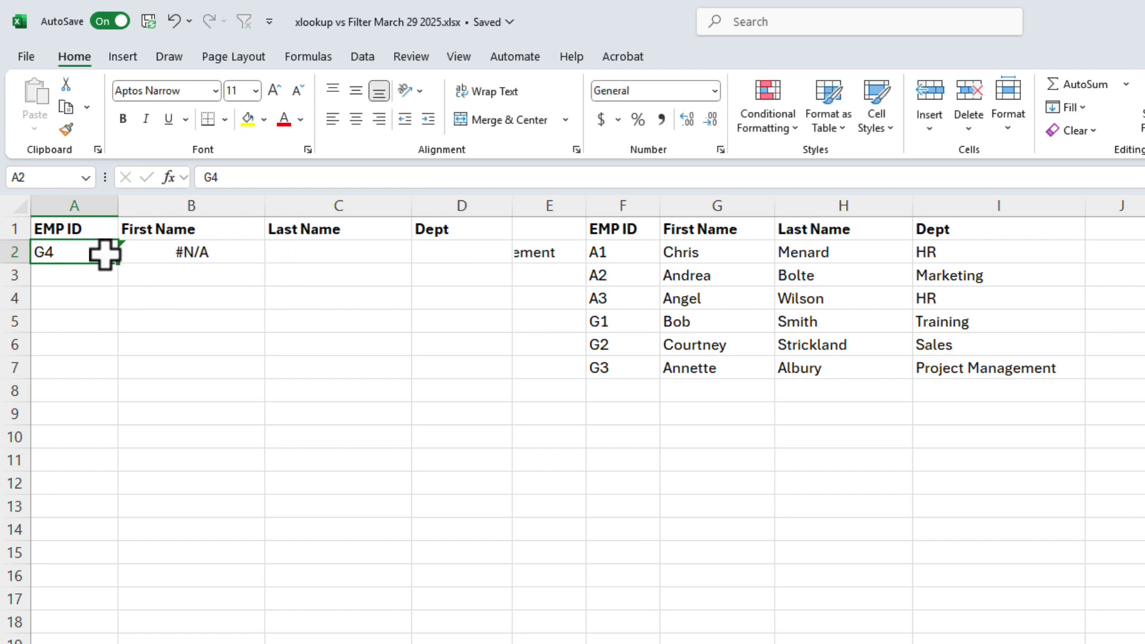
# Add the if_not_found argument "not found" to B2's XLOOKUP formula.
pyautogui.click(173, 255)
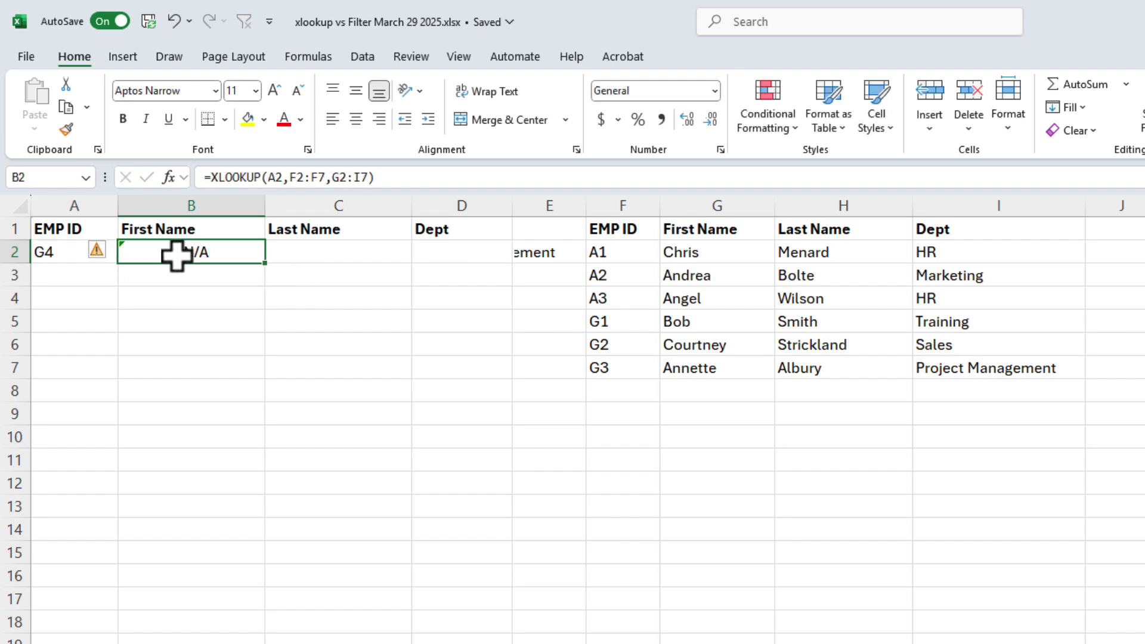
pyautogui.click(367, 177)
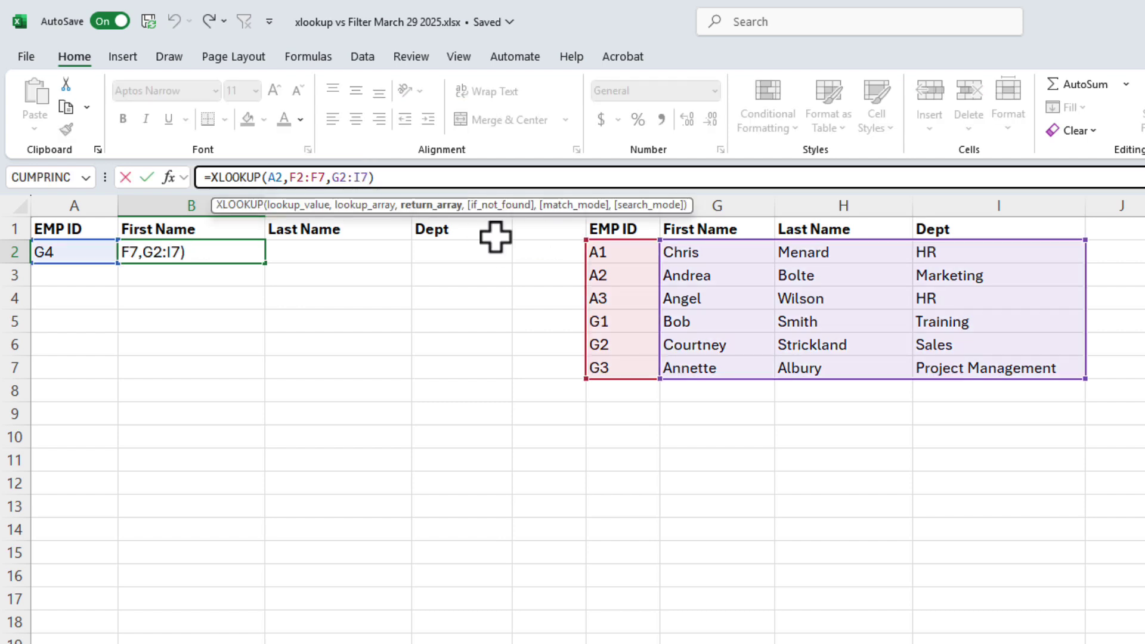
pyautogui.write(',')
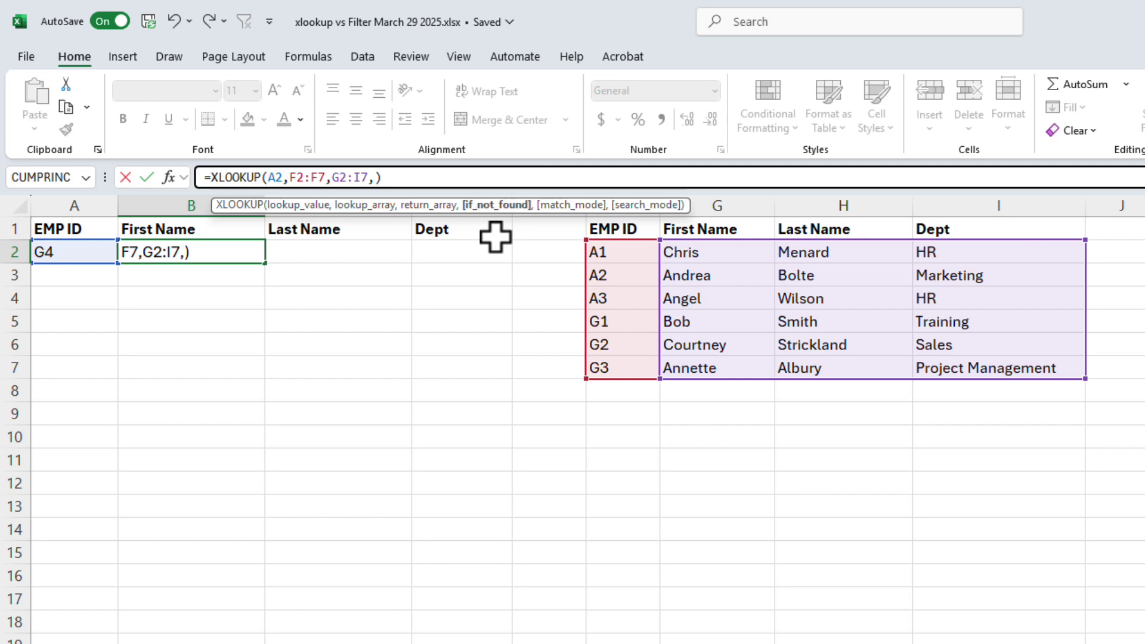
pyautogui.write('""')
pyautogui.hotkey('ctrl', 'Return')
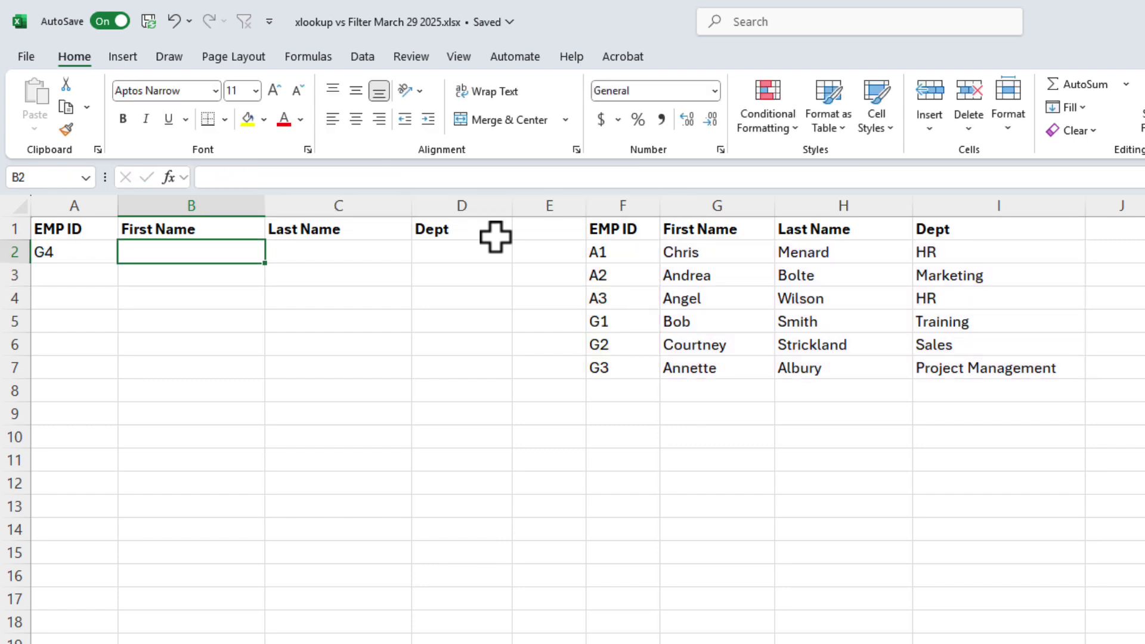
pyautogui.press('F2')
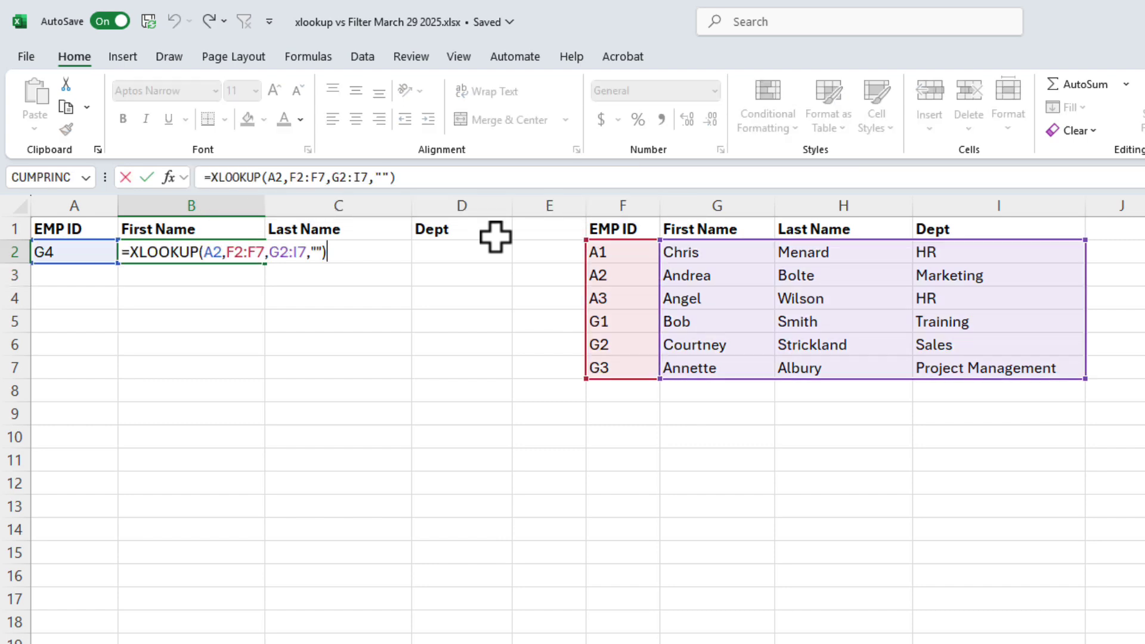
pyautogui.click(381, 177)
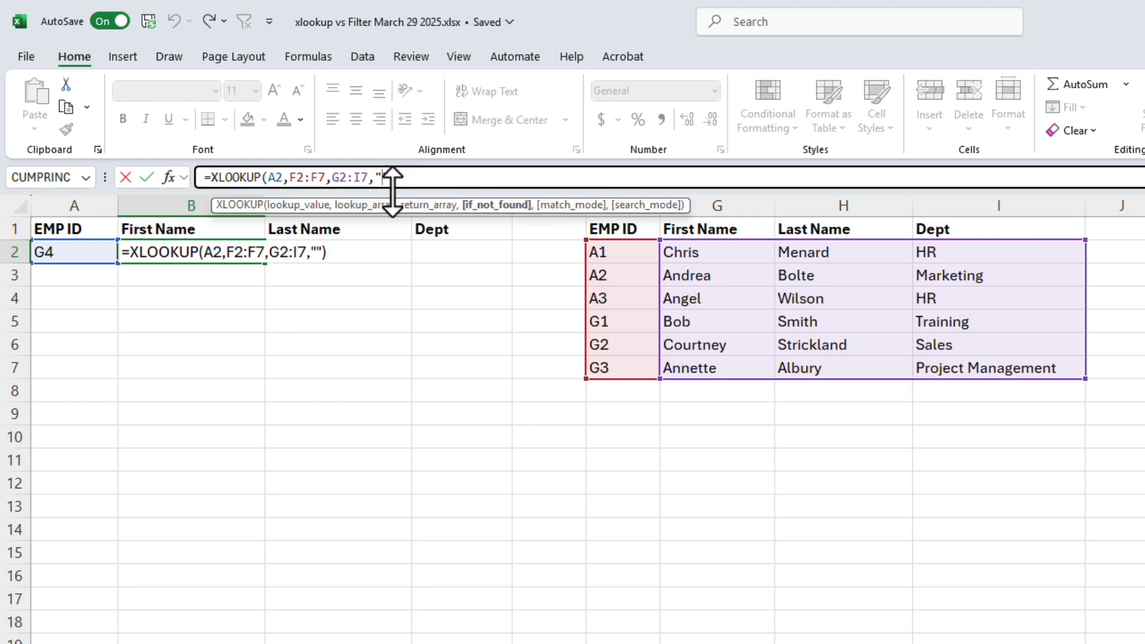
pyautogui.write('not found')
pyautogui.press('Return')
pyautogui.press('Up')
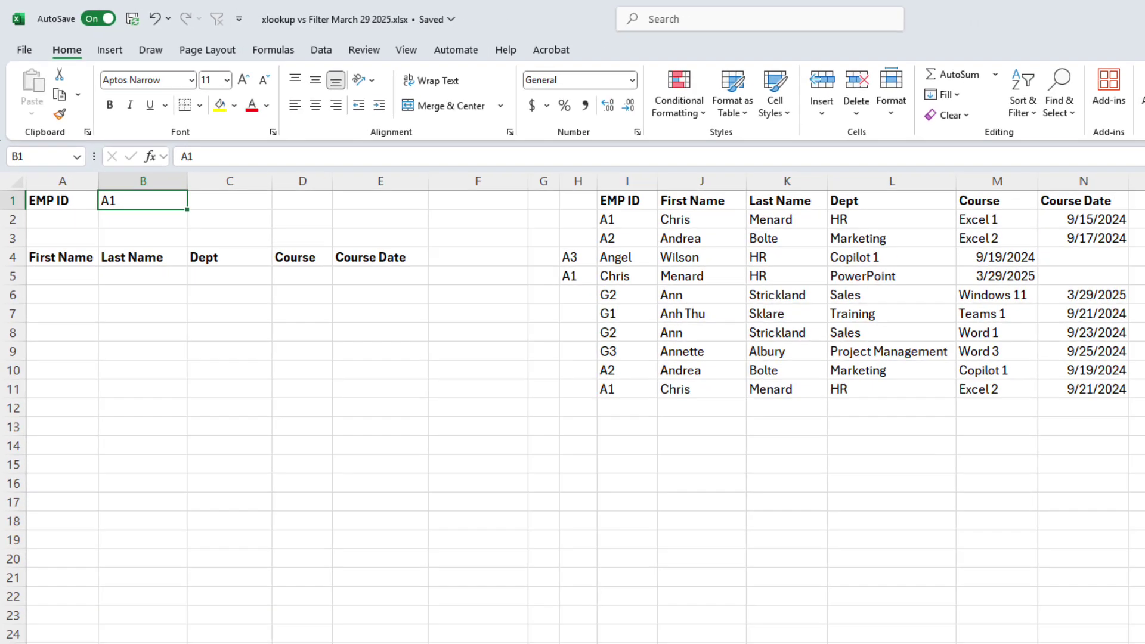
# Move the A3 and A1 records from H4:M5 one column right to I4:N5.
pyautogui.click(63, 275)
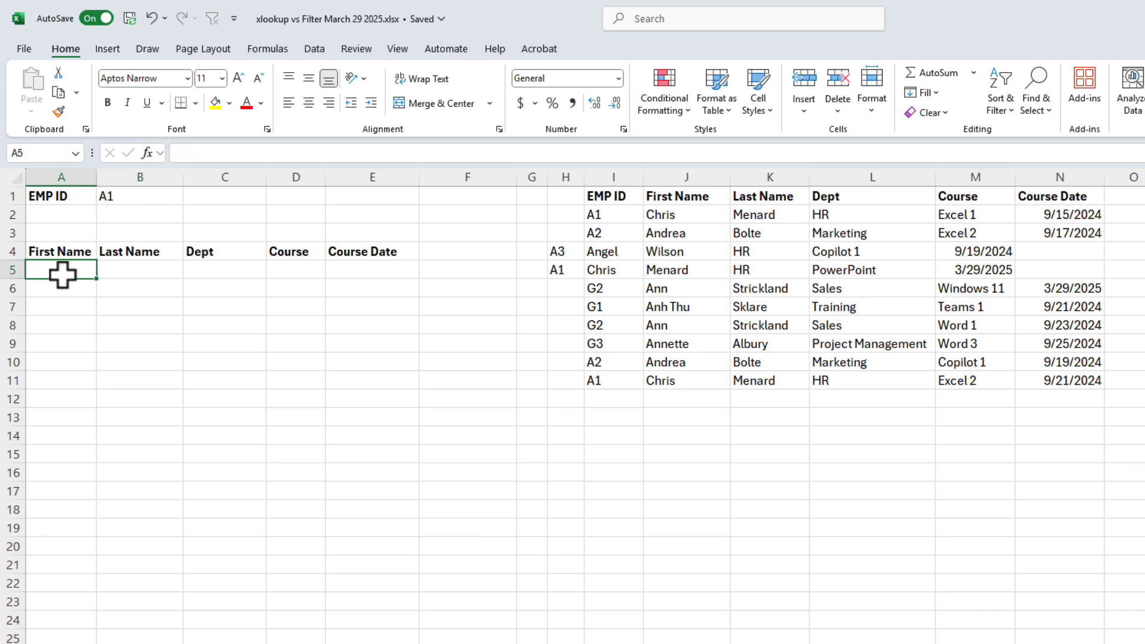
pyautogui.click(128, 200)
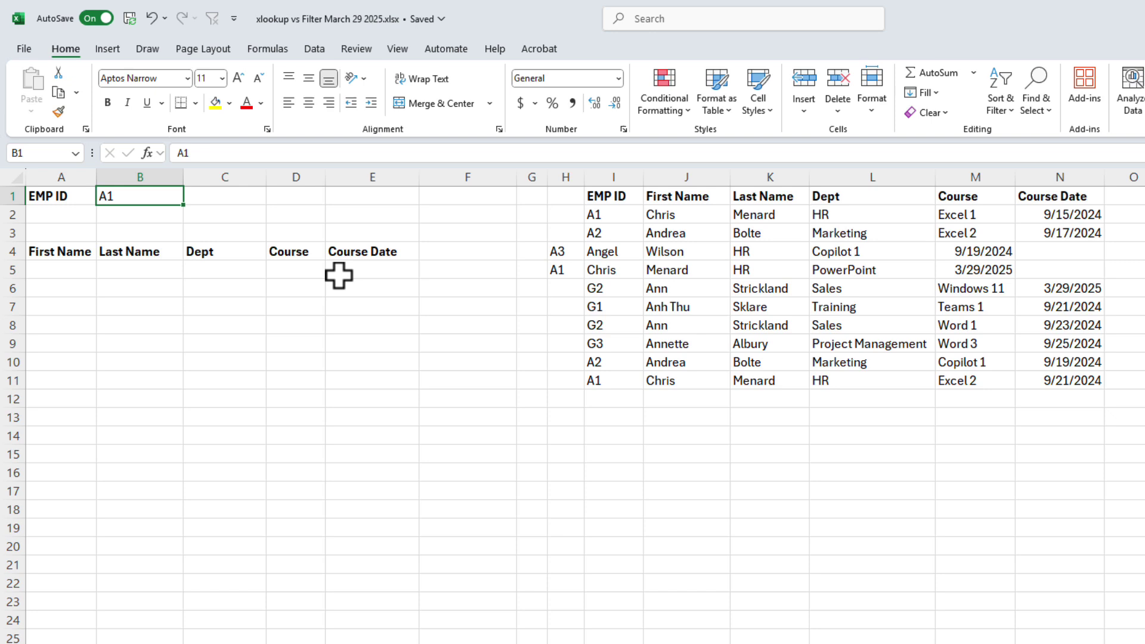
pyautogui.click(564, 249)
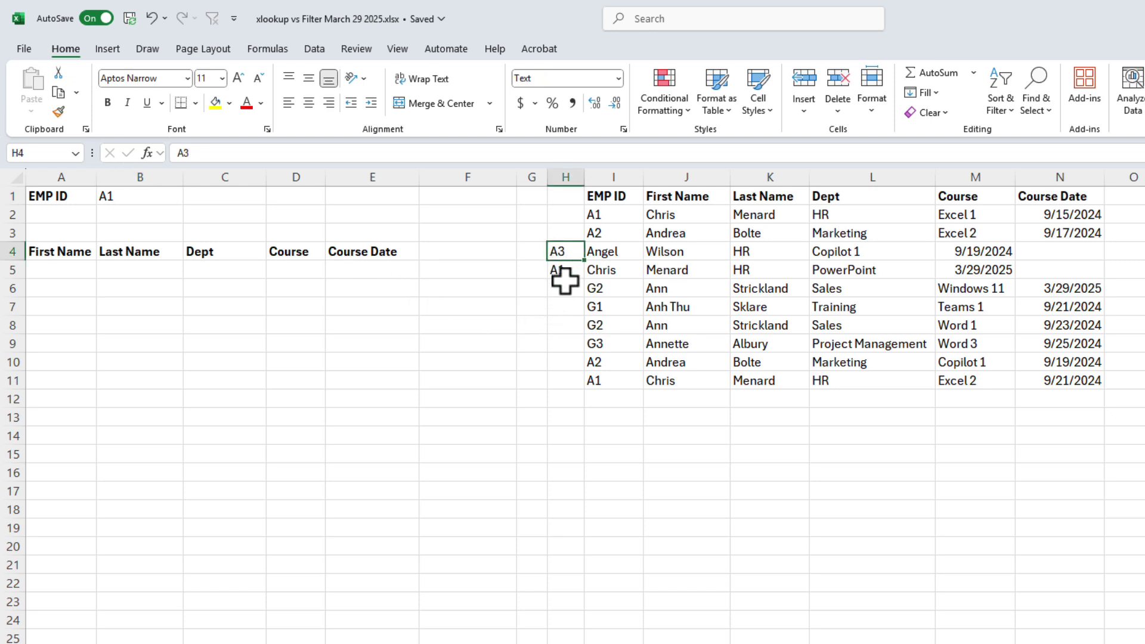
pyautogui.moveTo(564, 258); pyautogui.dragTo(974, 248)
pyautogui.click(619, 255)
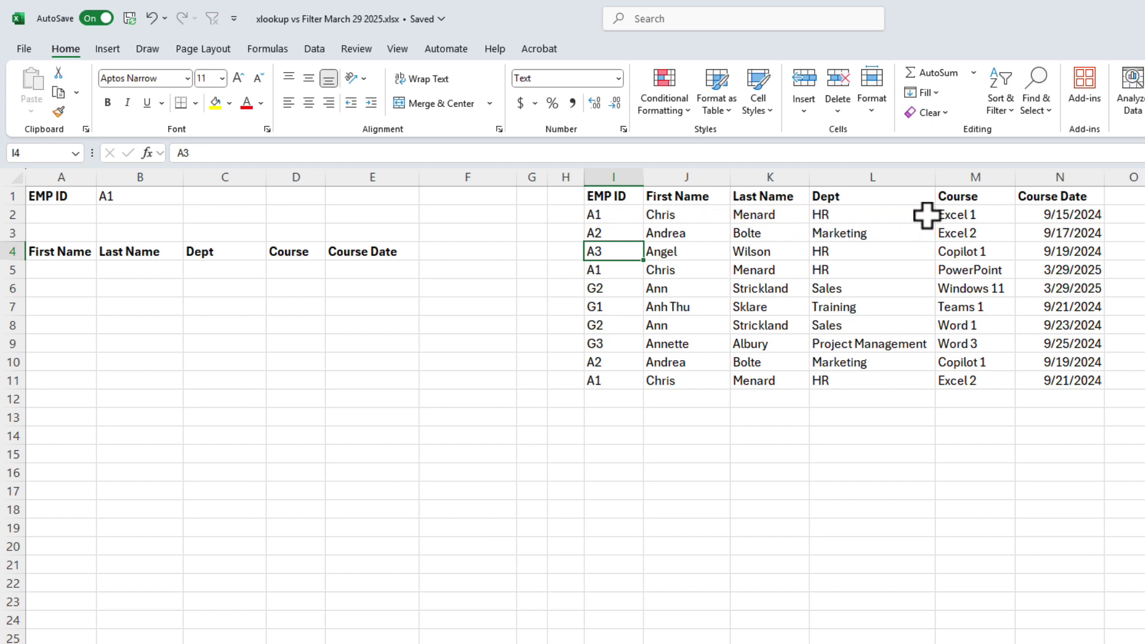
pyautogui.click(973, 214)
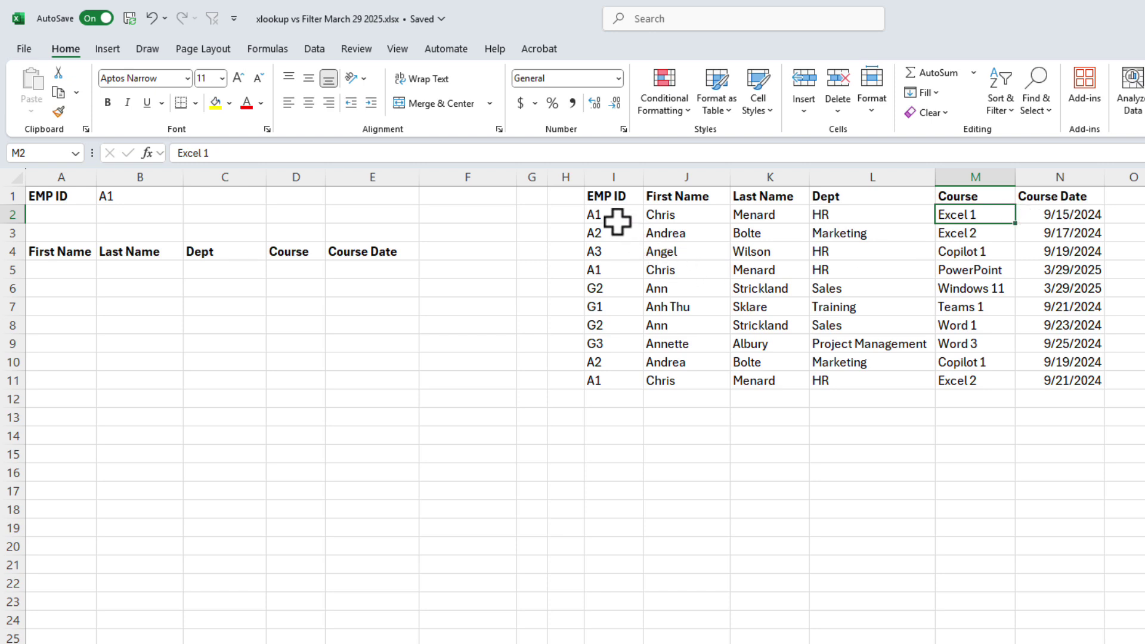
pyautogui.moveTo(616, 221); pyautogui.dragTo(615, 381)
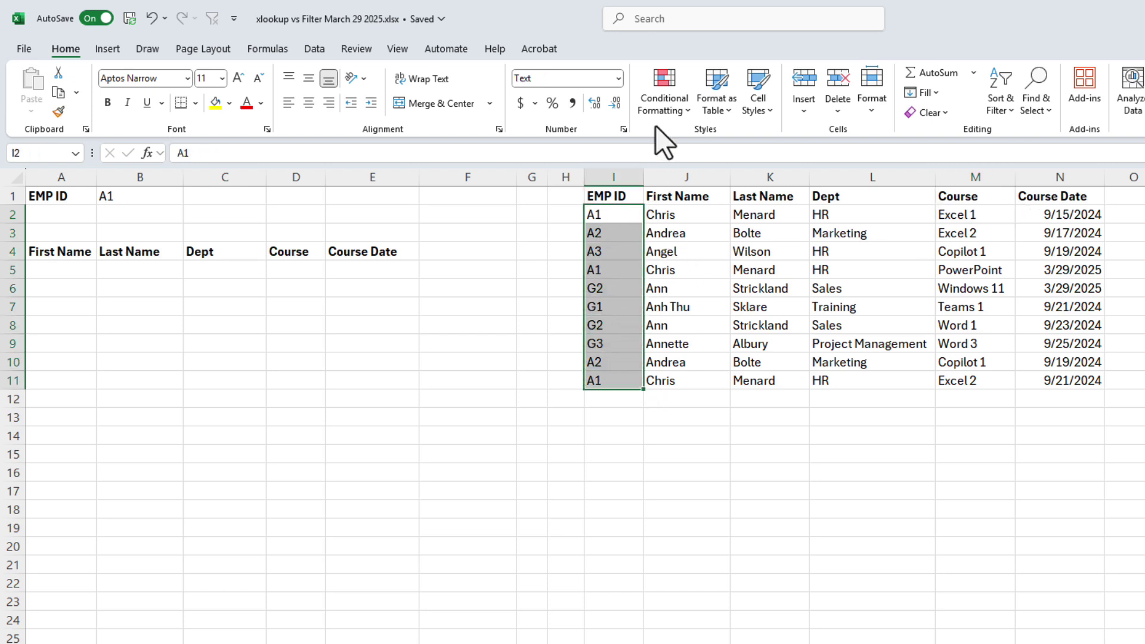
pyautogui.click(664, 104)
pyautogui.moveTo(716, 141)
pyautogui.click(828, 332)
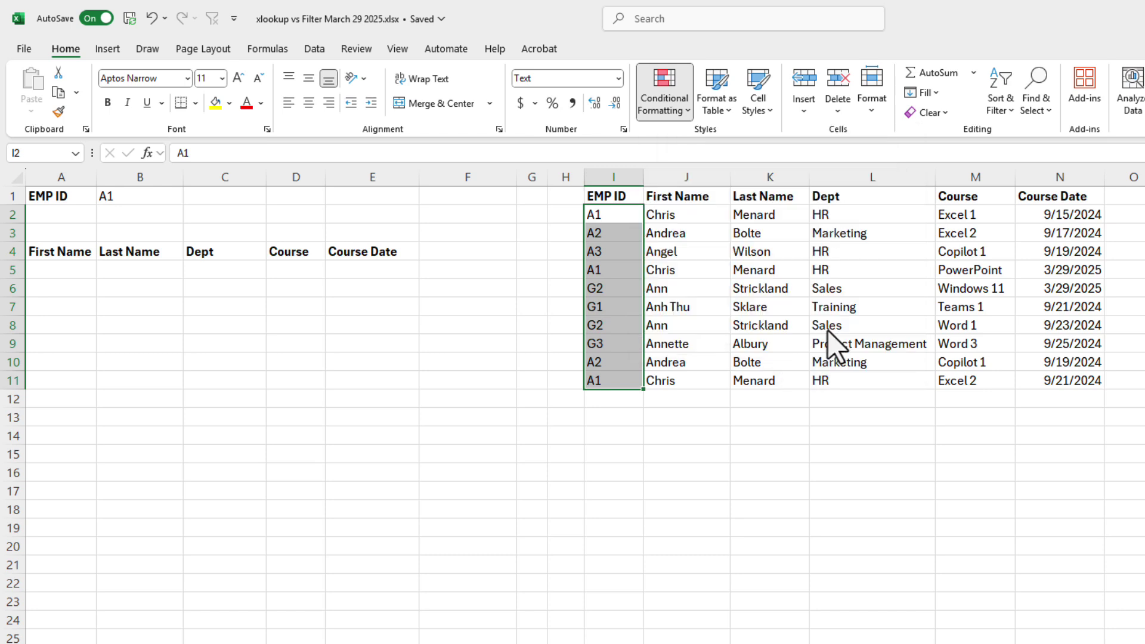
pyautogui.click(939, 378)
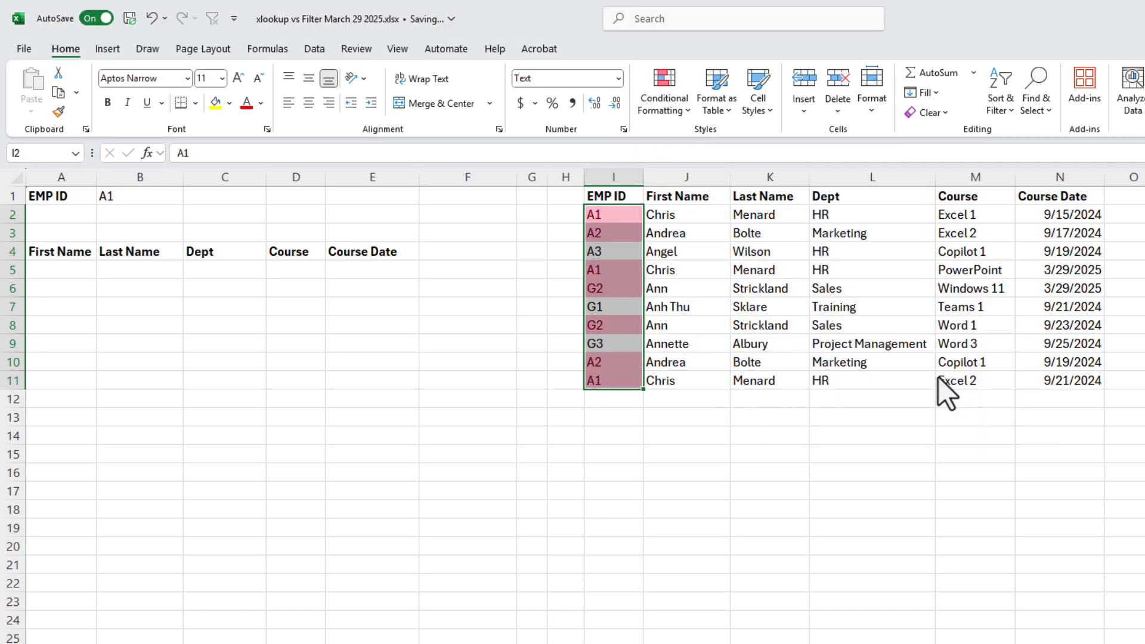
pyautogui.click(149, 19)
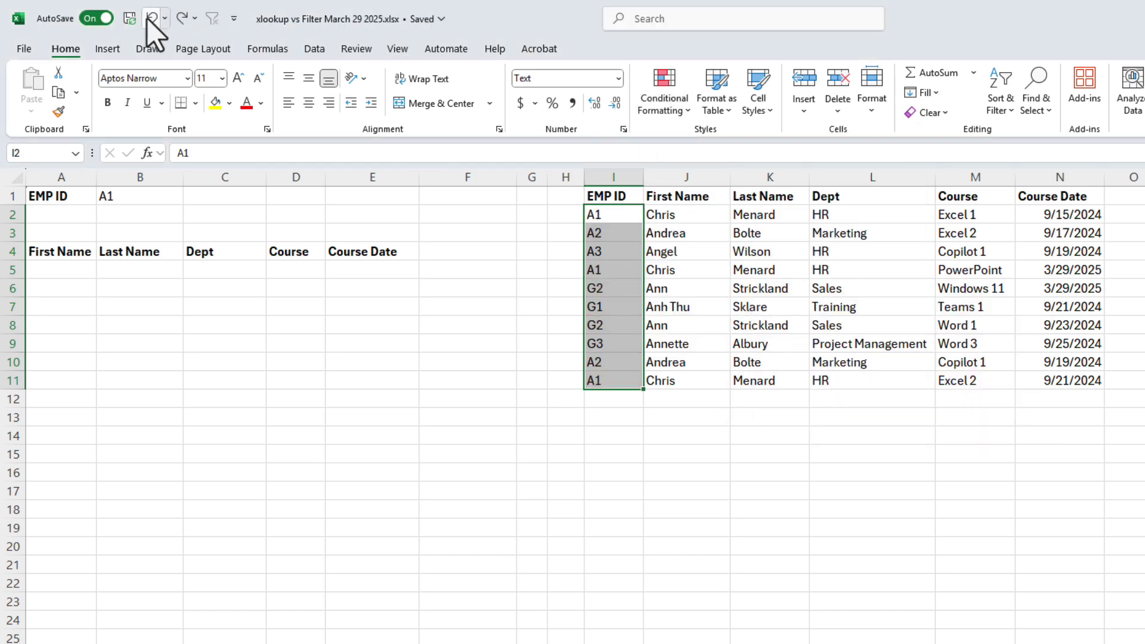
pyautogui.click(609, 216)
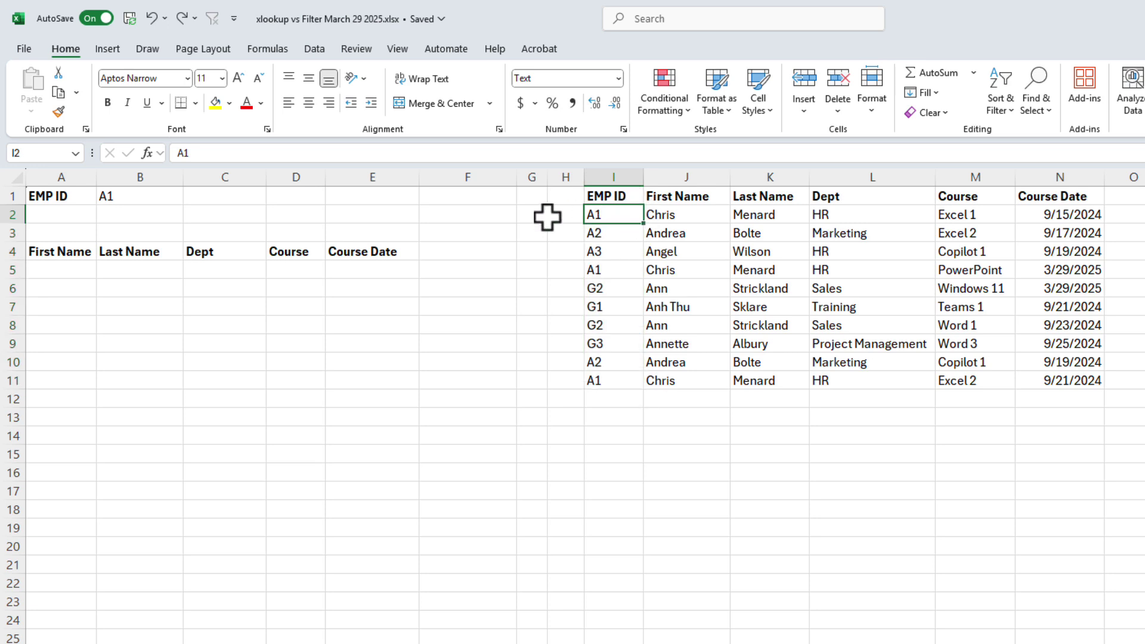
# Enter =XLOOKUP(B1,I2:I11,J2:N11) in A5, returning Chris, Menard, HR, Excel 1, 9/15/2024.
pyautogui.click(81, 276)
pyautogui.write('=xl')
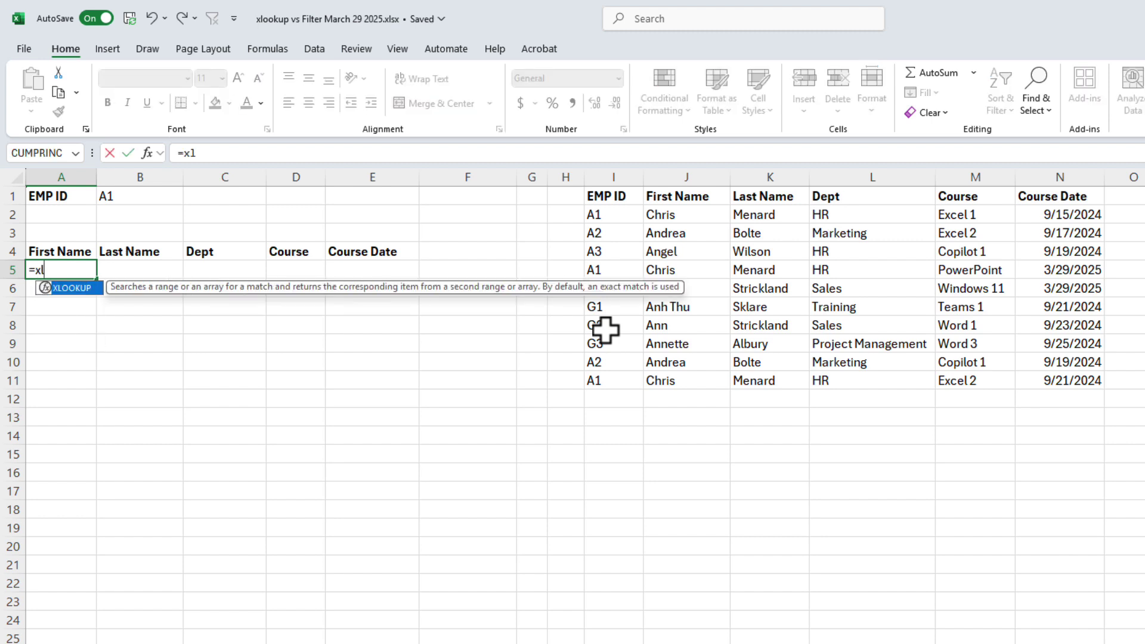
pyautogui.press('Tab')
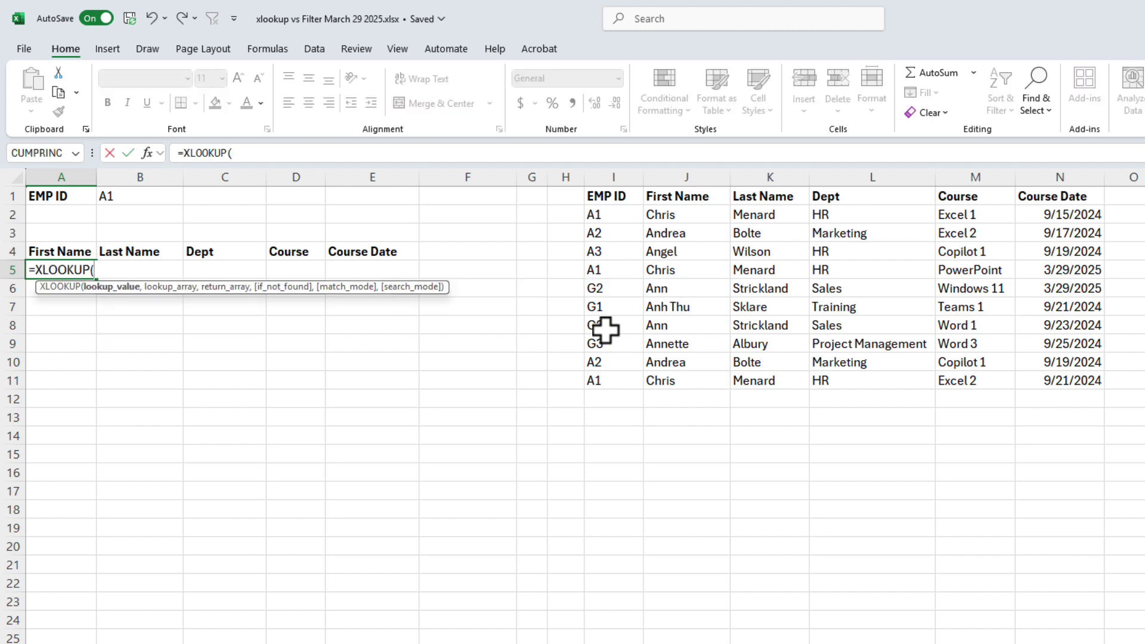
pyautogui.click(117, 195)
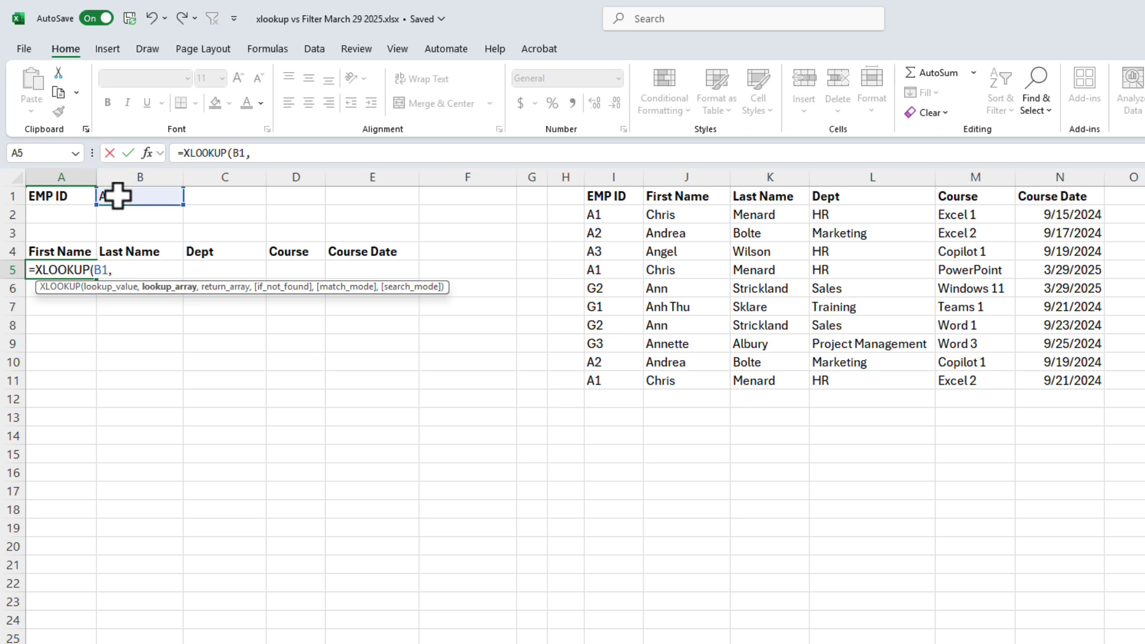
pyautogui.write(',')
pyautogui.moveTo(596, 216); pyautogui.dragTo(609, 371)
pyautogui.write(',')
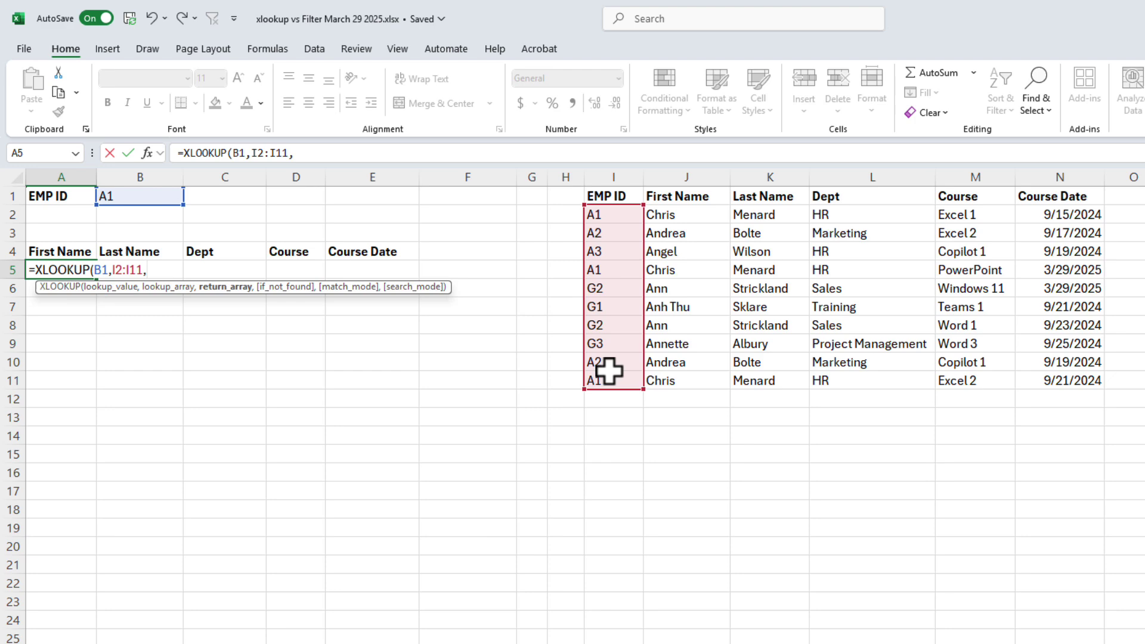
pyautogui.moveTo(682, 216); pyautogui.dragTo(1091, 364)
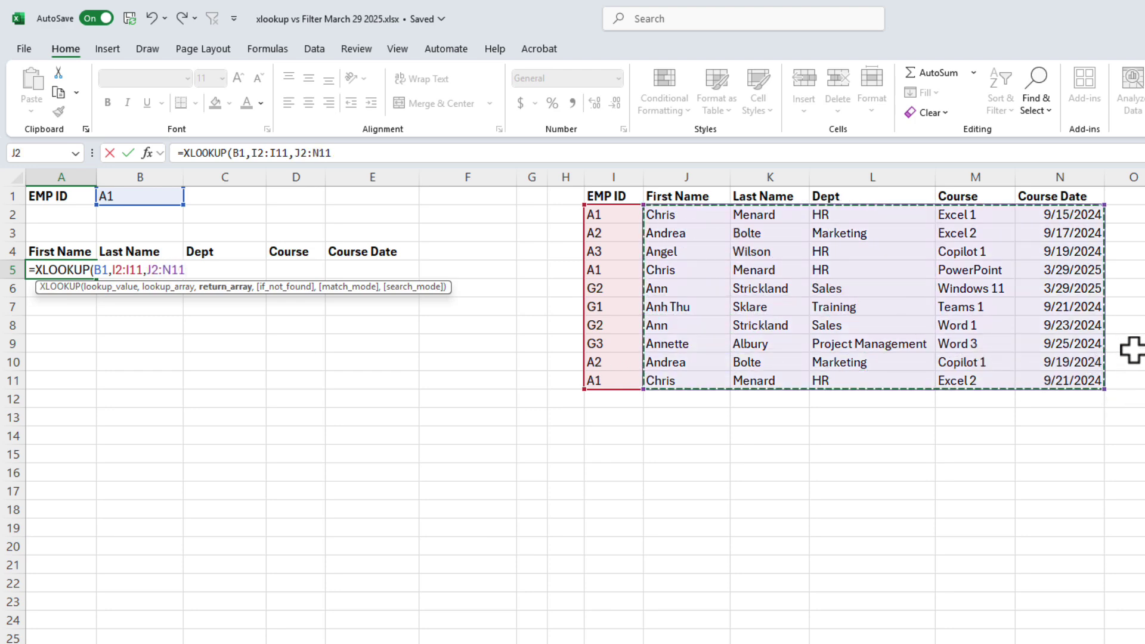
pyautogui.press('Return')
pyautogui.press('Up')
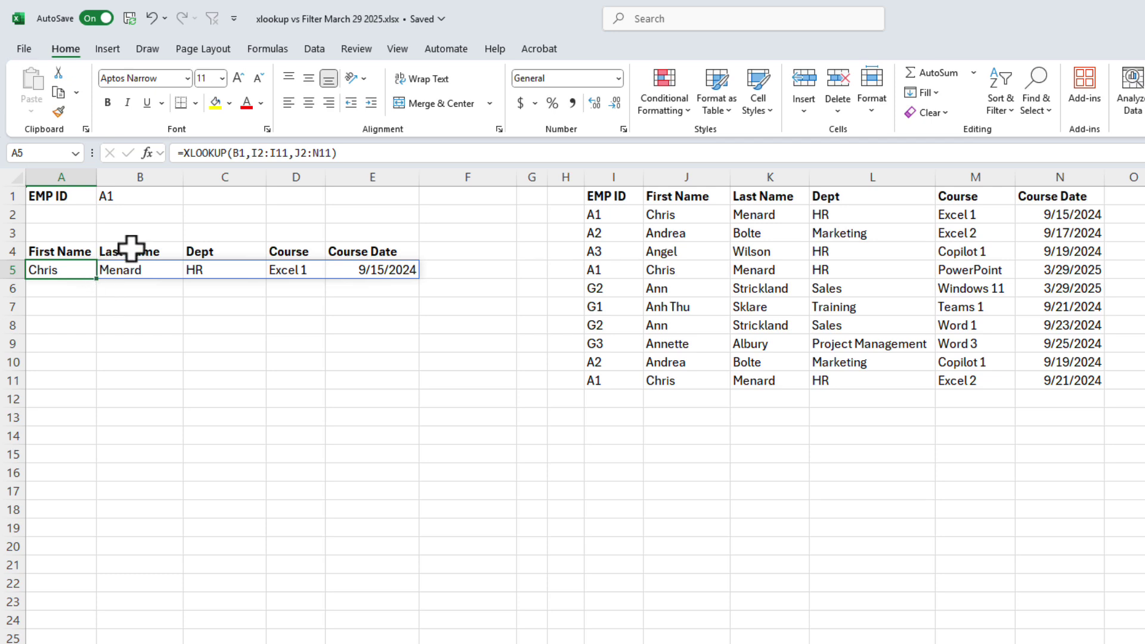
pyautogui.click(327, 154)
# Add search_mode -1 so A5 returns the last A1 match: Excel 2, 9/21/2024.
pyautogui.write(',')
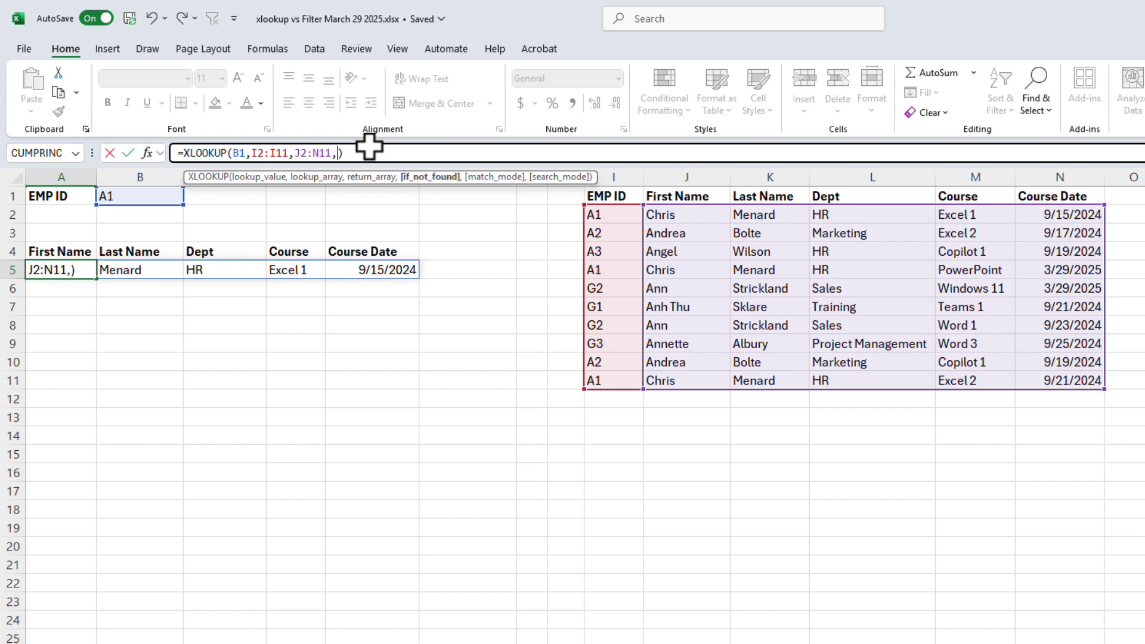
pyautogui.write(',')
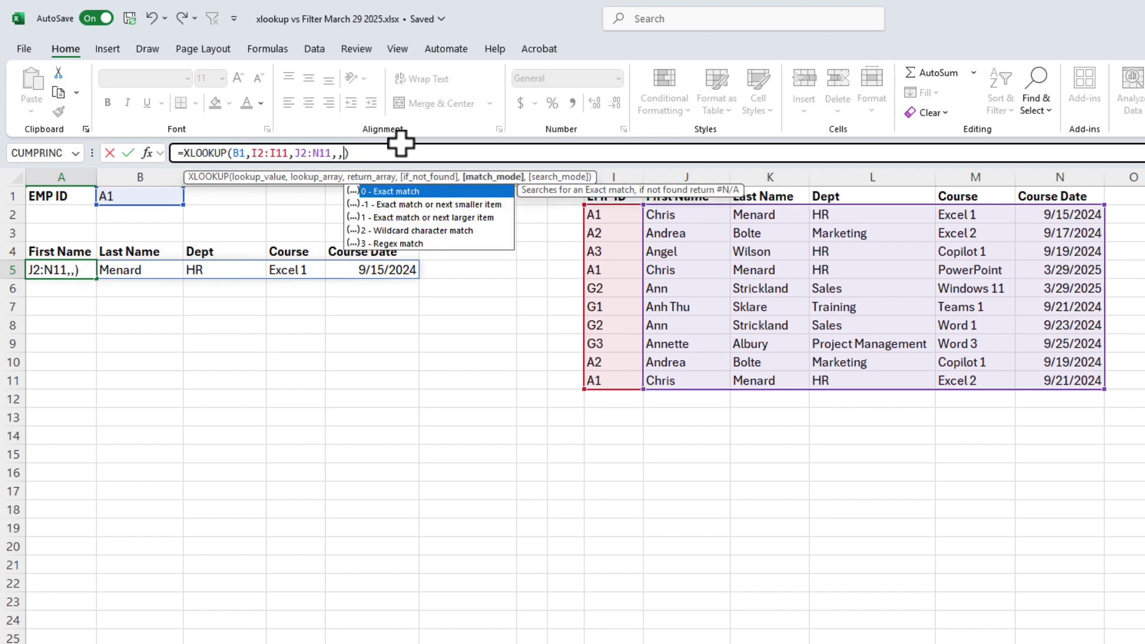
pyautogui.write(',')
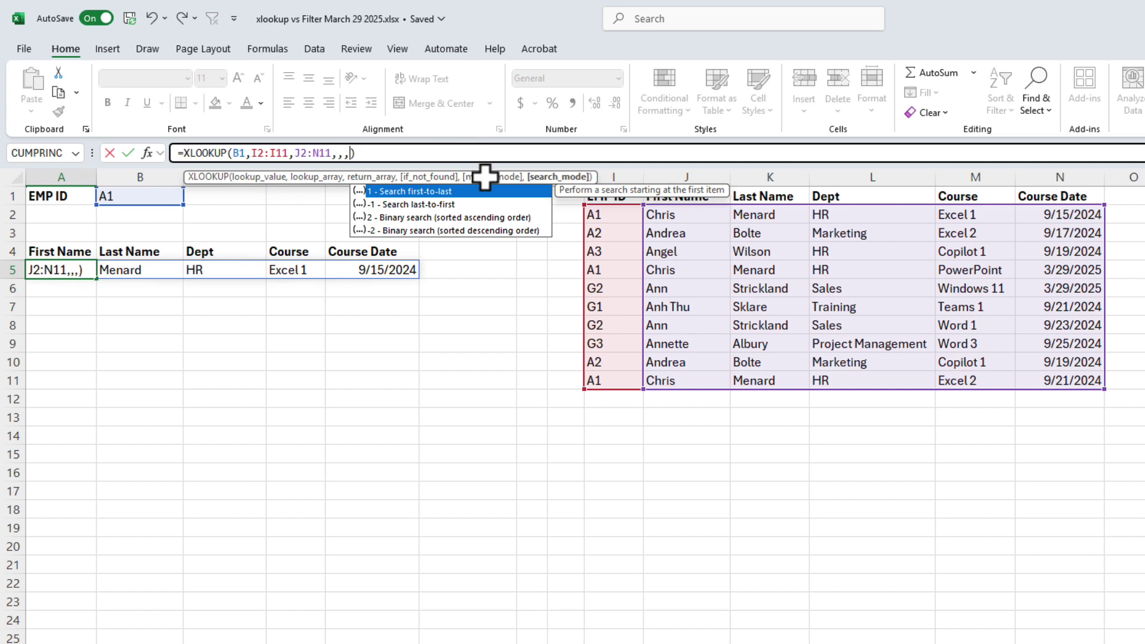
pyautogui.write('-1')
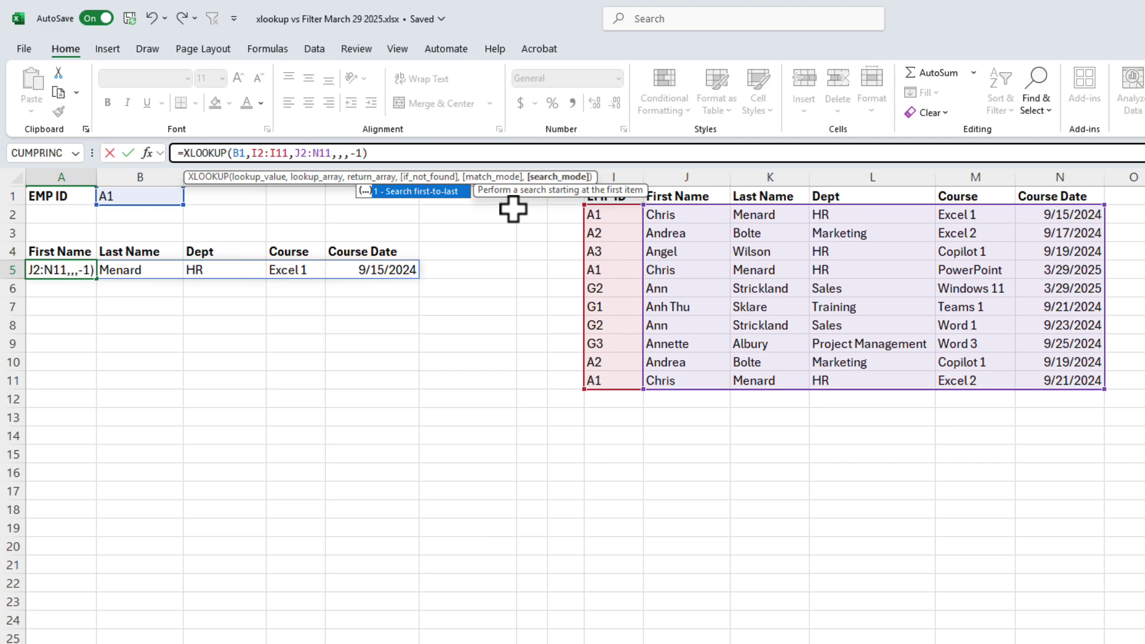
pyautogui.press('Return')
pyautogui.press('Up')
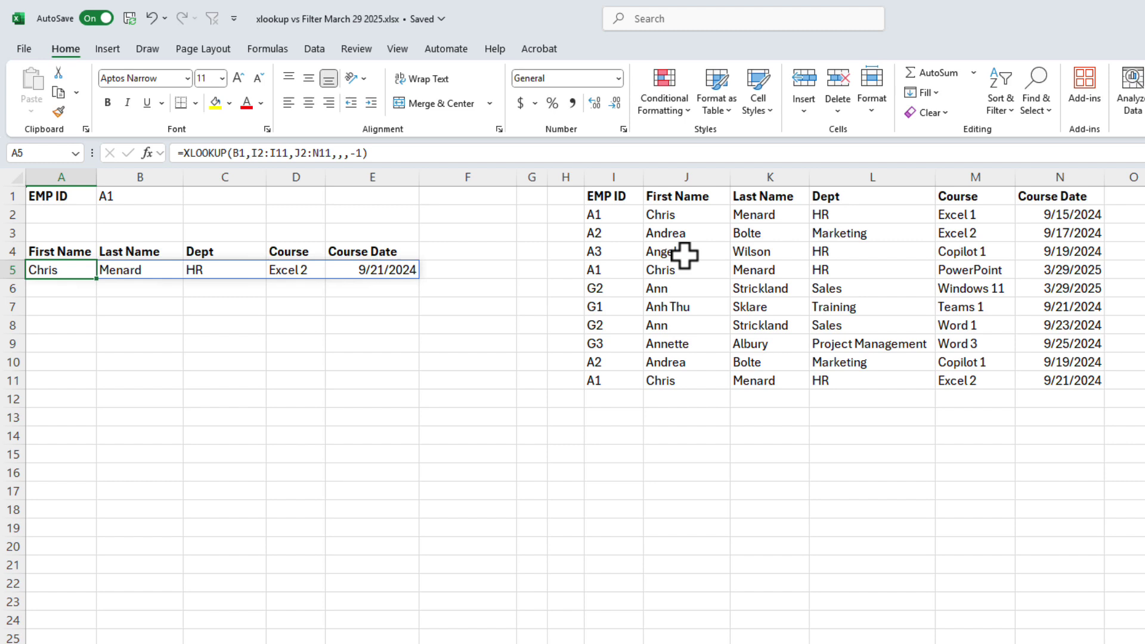
# Delete the lookup formula from A5, leaving row 5 empty.
pyautogui.click(357, 153)
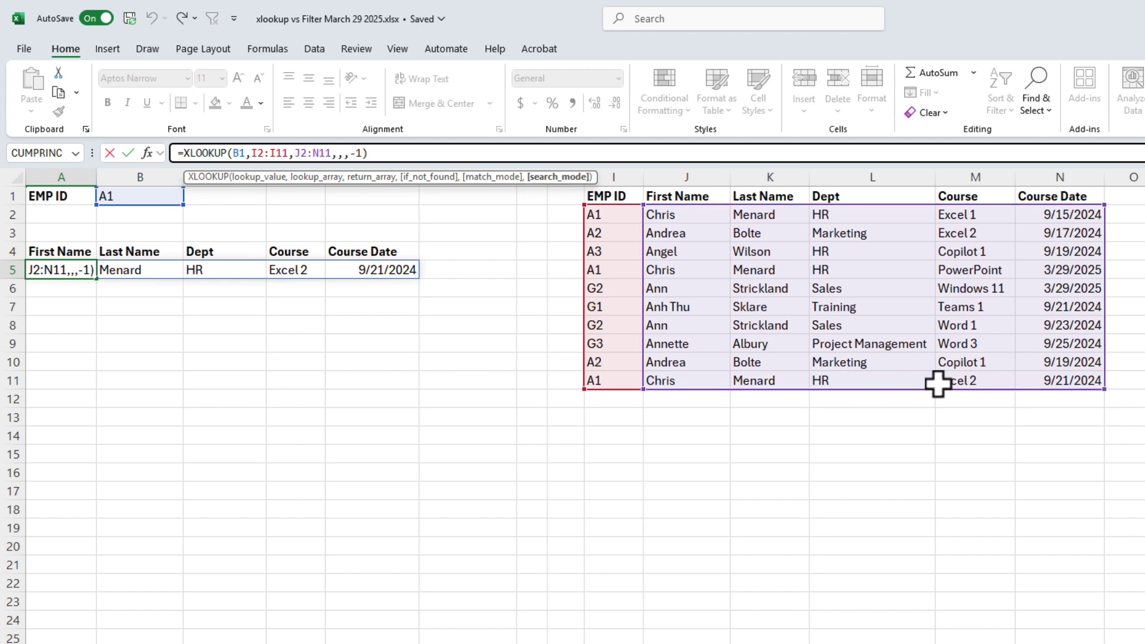
pyautogui.press('Escape')
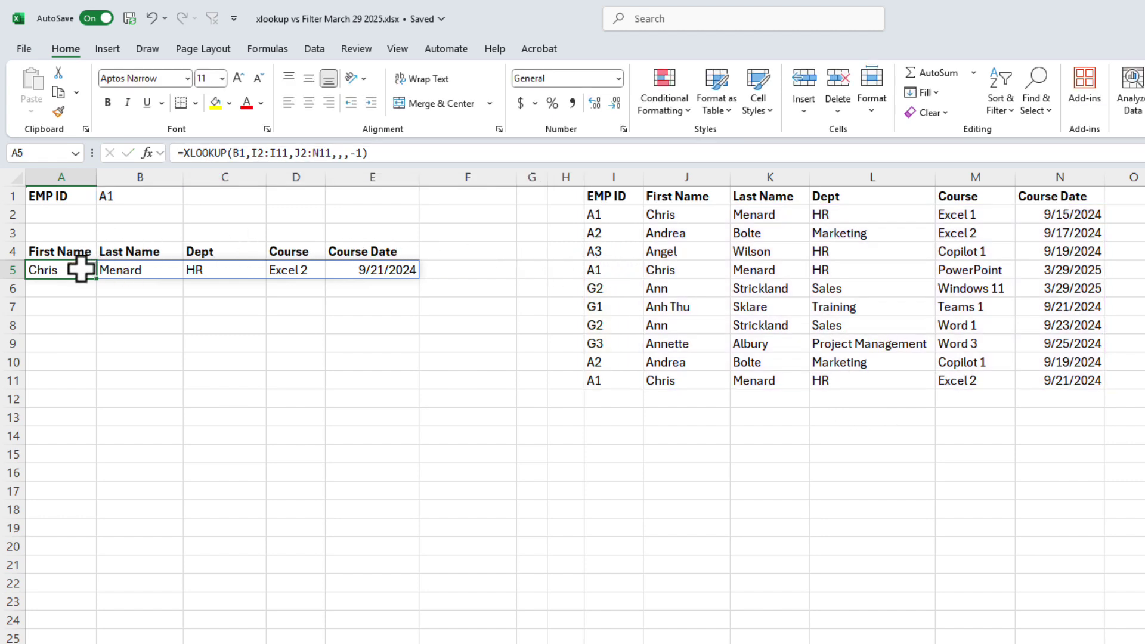
pyautogui.press('Delete')
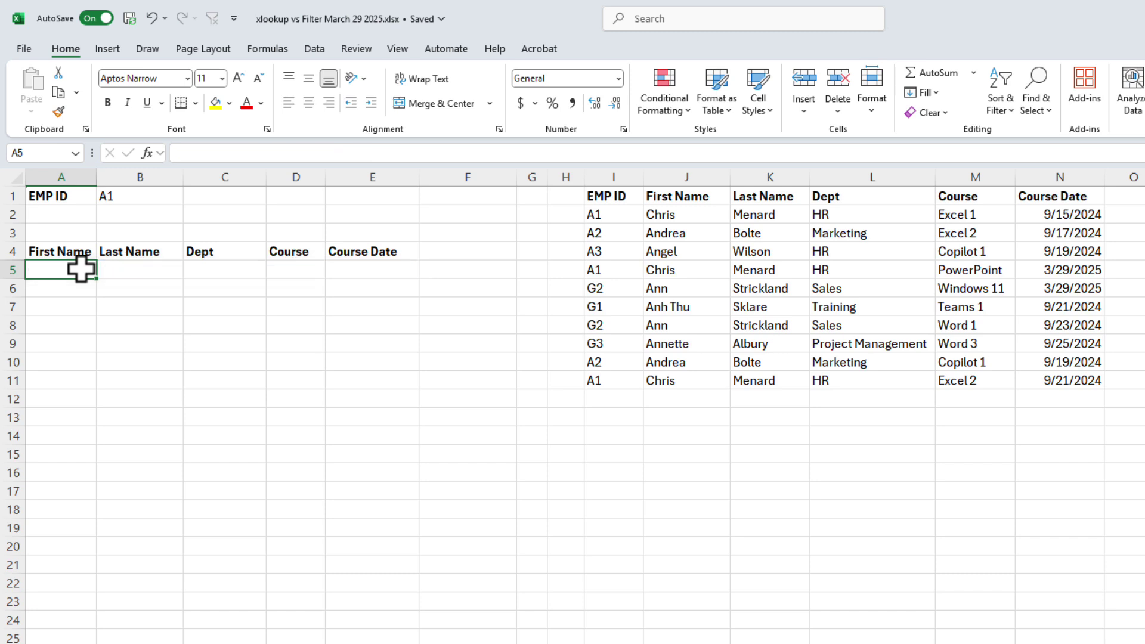
# Add a List validation to B1 with source =$I$2:$I$11 and pick A1.
pyautogui.click(125, 201)
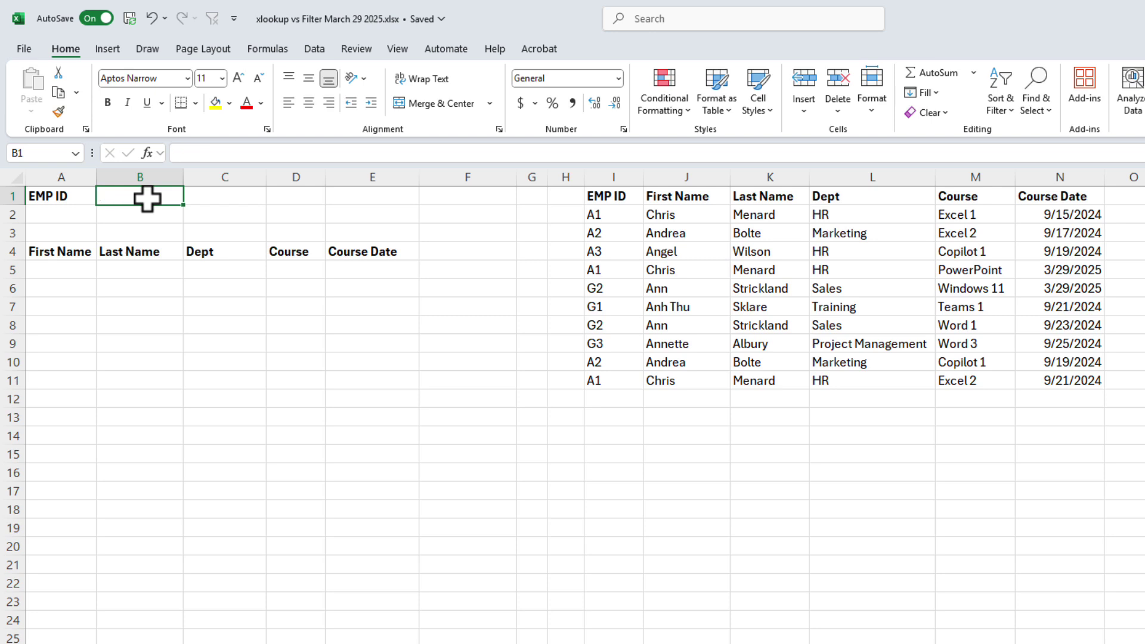
pyautogui.click(315, 50)
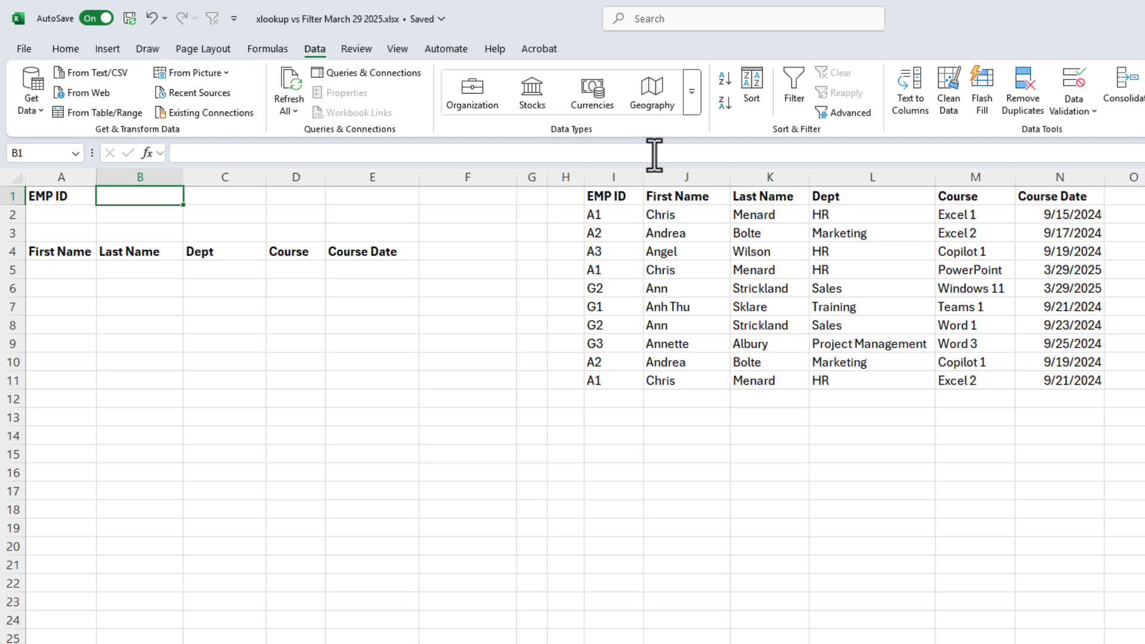
pyautogui.click(1072, 113)
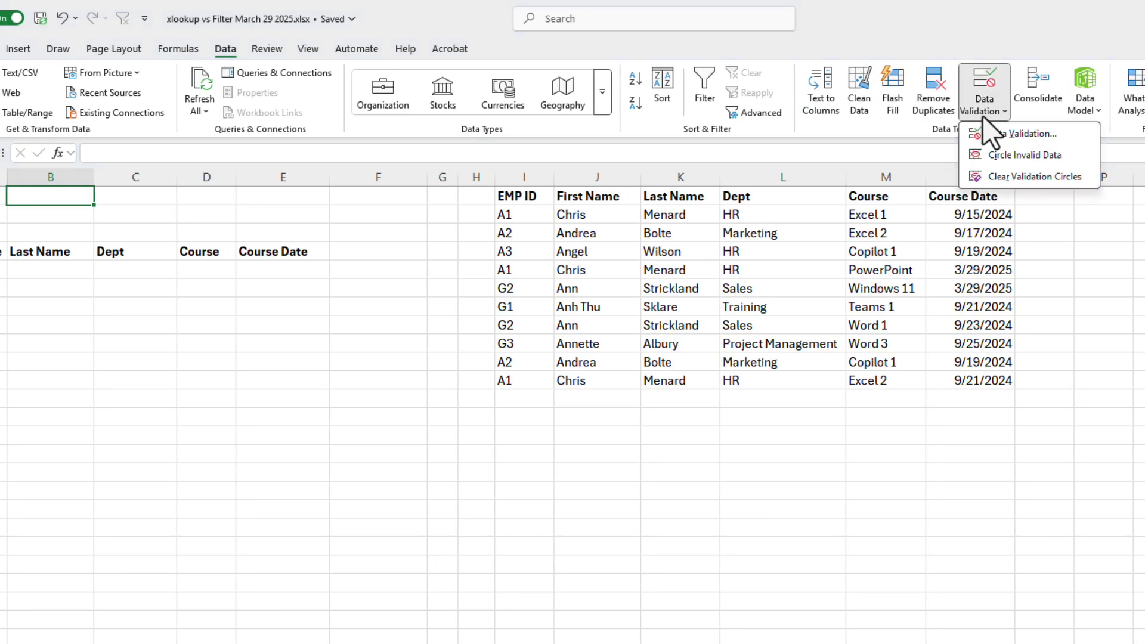
pyautogui.click(1012, 136)
pyautogui.click(777, 313)
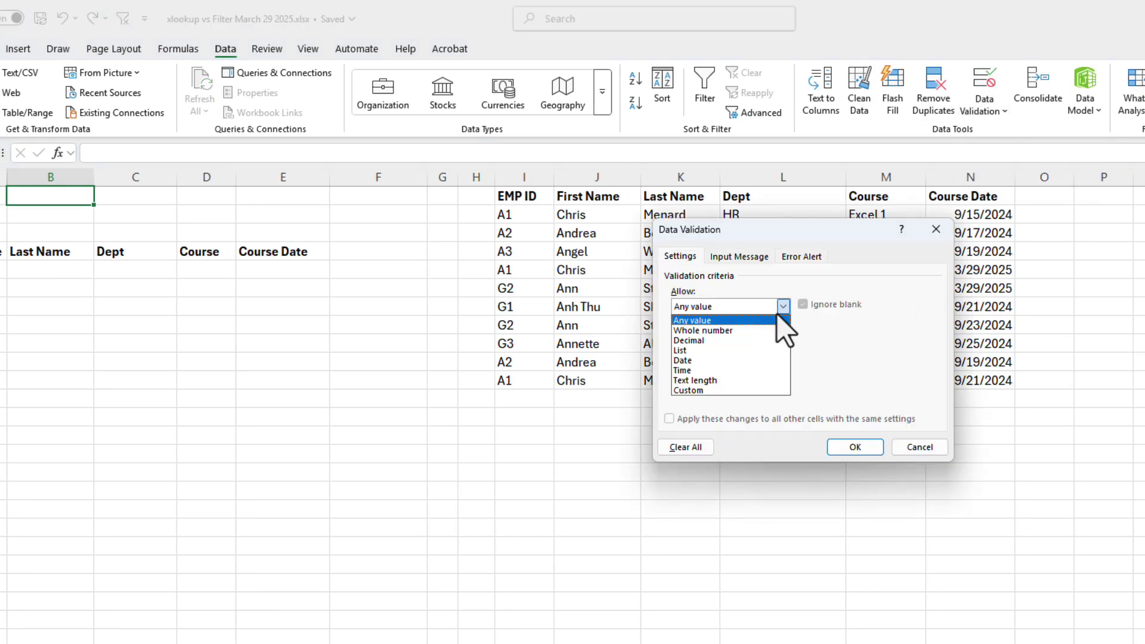
pyautogui.click(710, 352)
pyautogui.moveTo(766, 232); pyautogui.dragTo(849, 208)
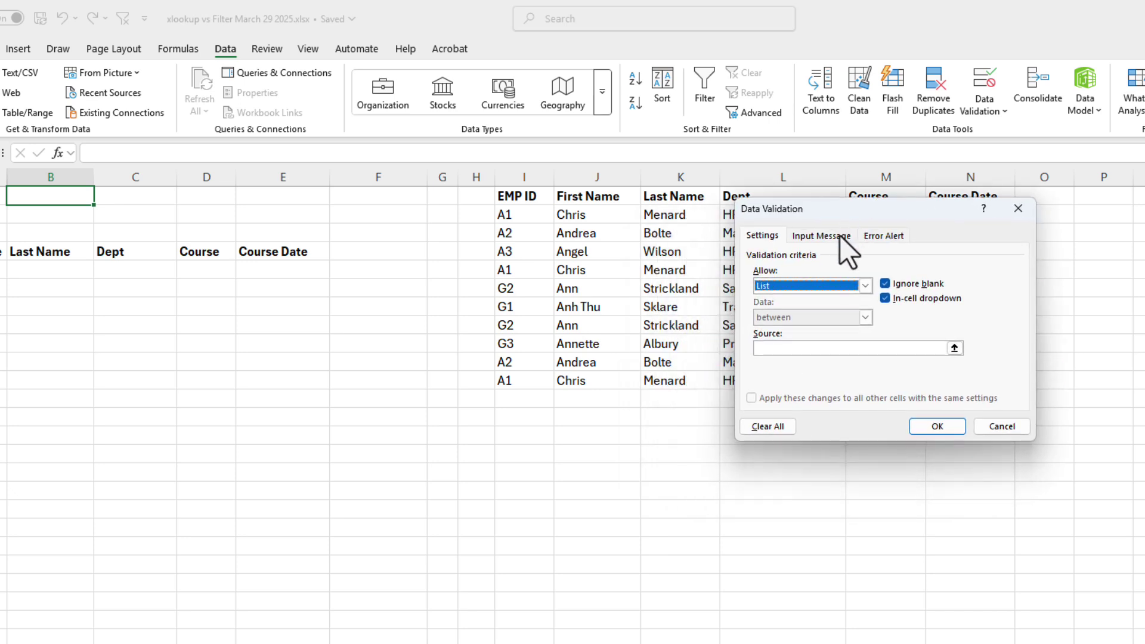
pyautogui.click(791, 347)
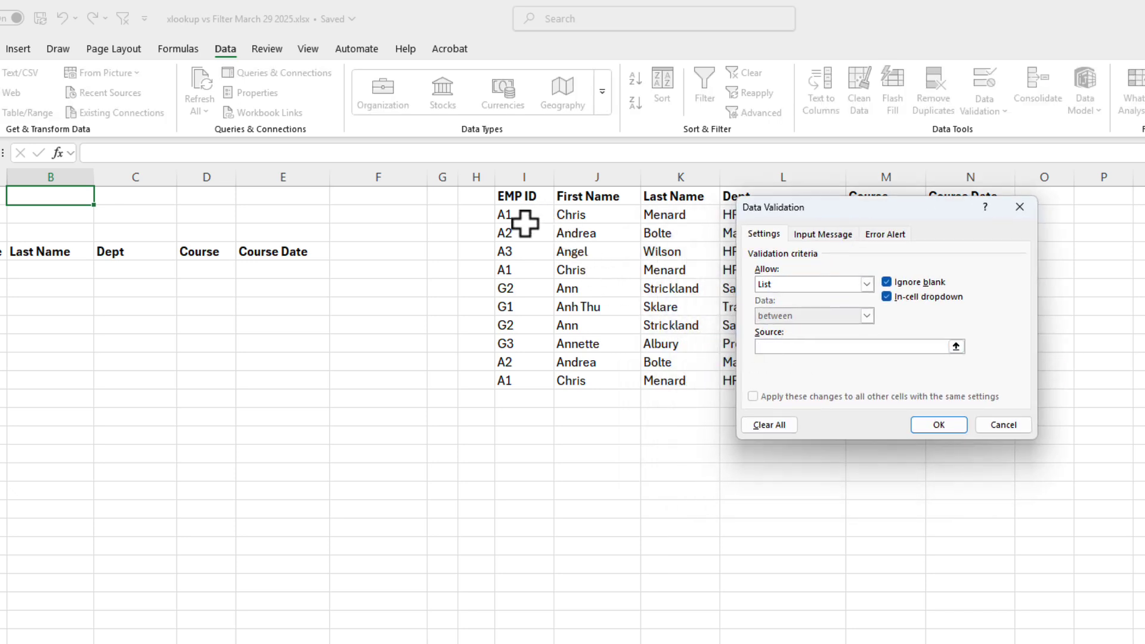
pyautogui.moveTo(522, 218); pyautogui.dragTo(586, 387)
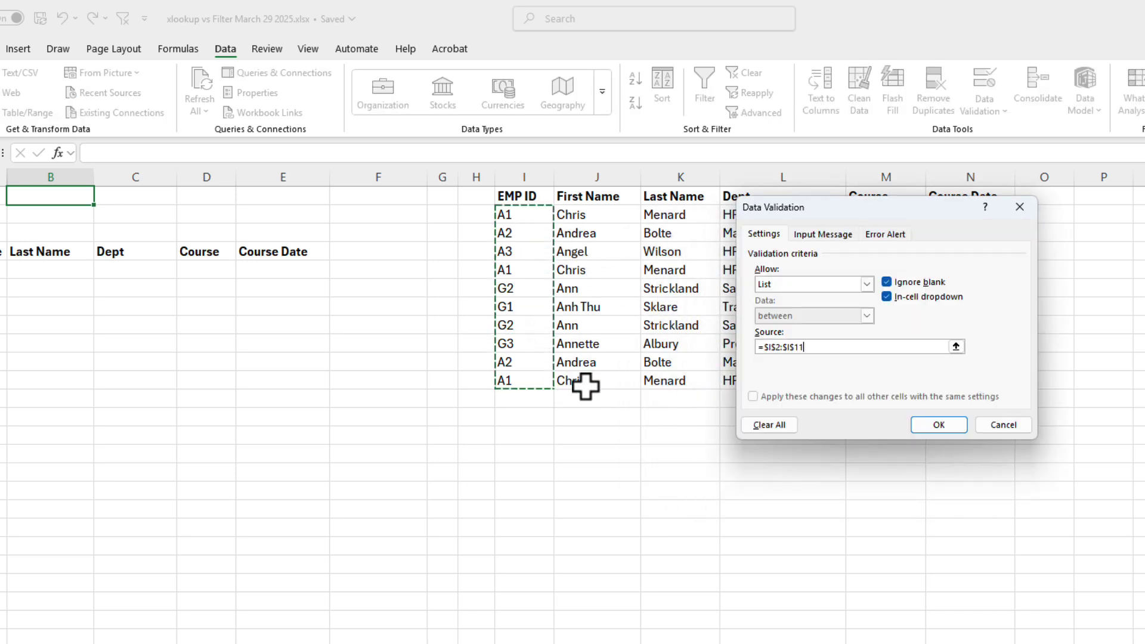
pyautogui.click(805, 346)
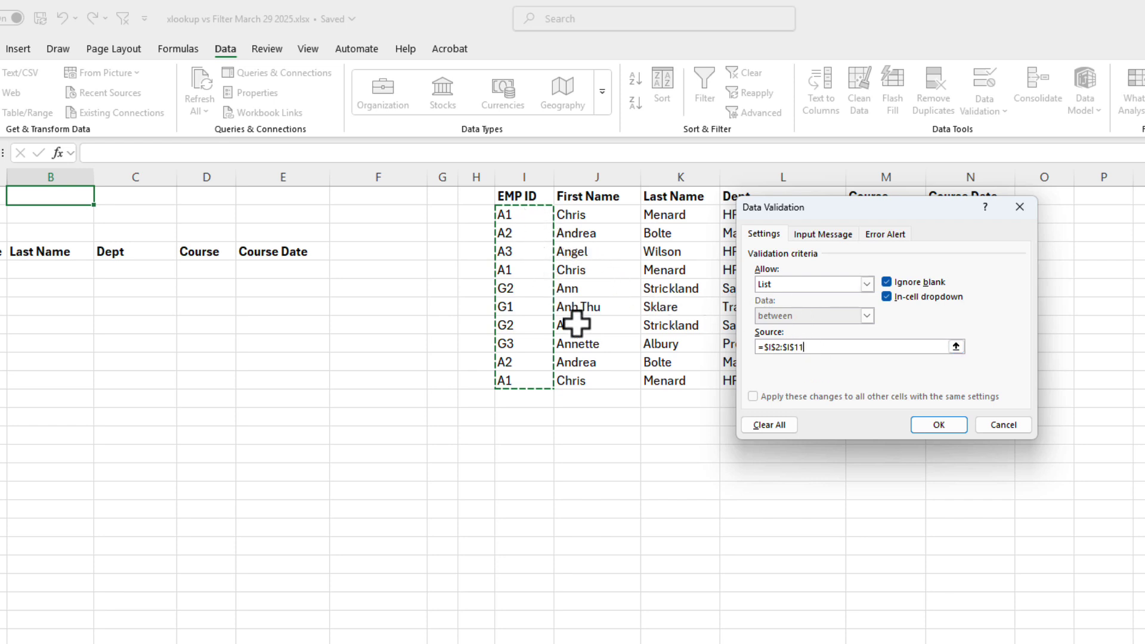
pyautogui.click(940, 423)
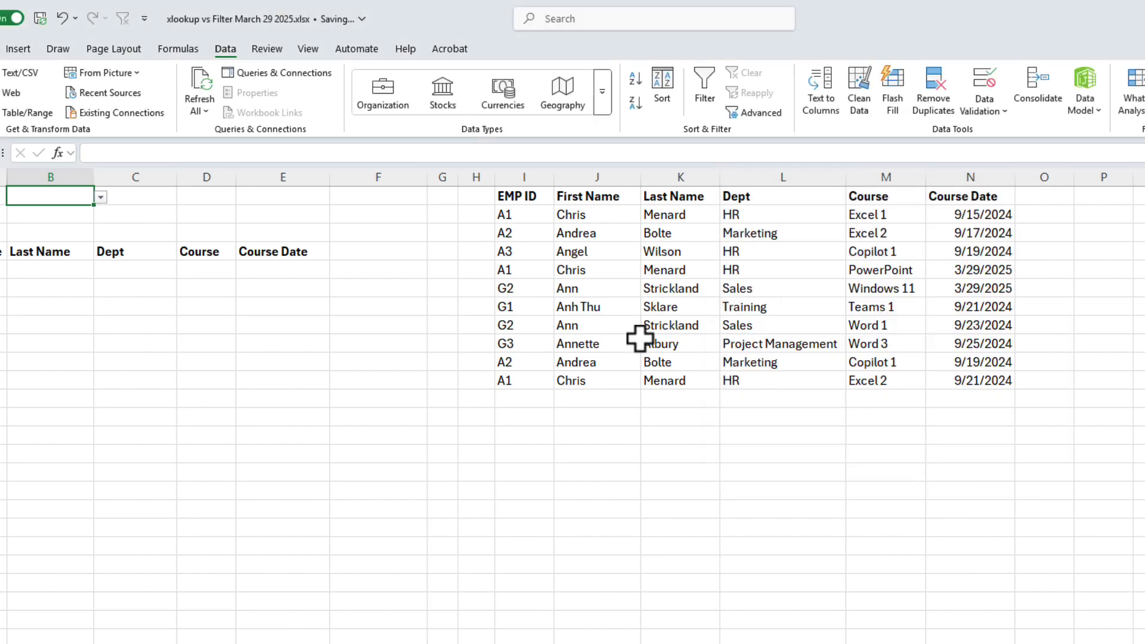
pyautogui.click(101, 197)
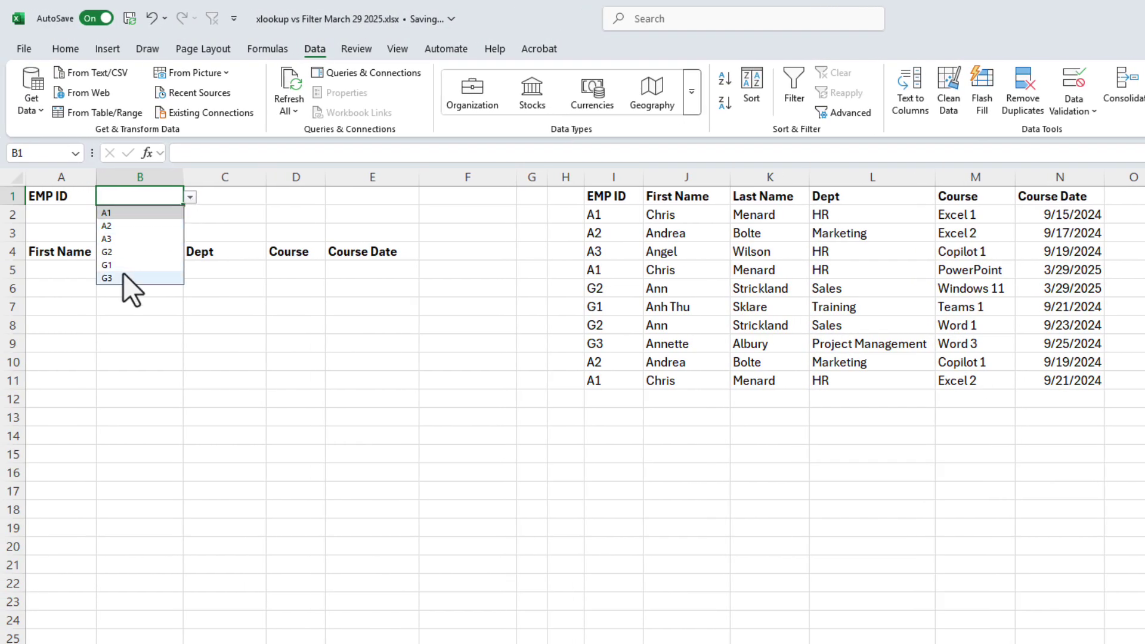
pyautogui.click(115, 216)
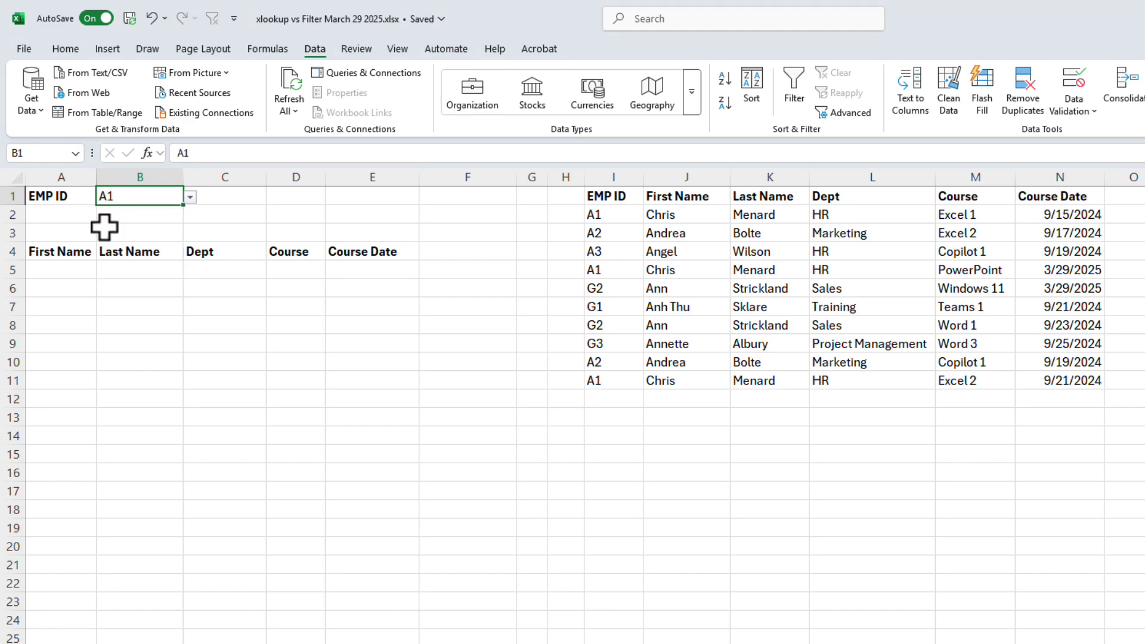
# Enter =FILTER(J2:N11,I2:I11=B1) in A5 and widen column D for course names.
pyautogui.click(90, 266)
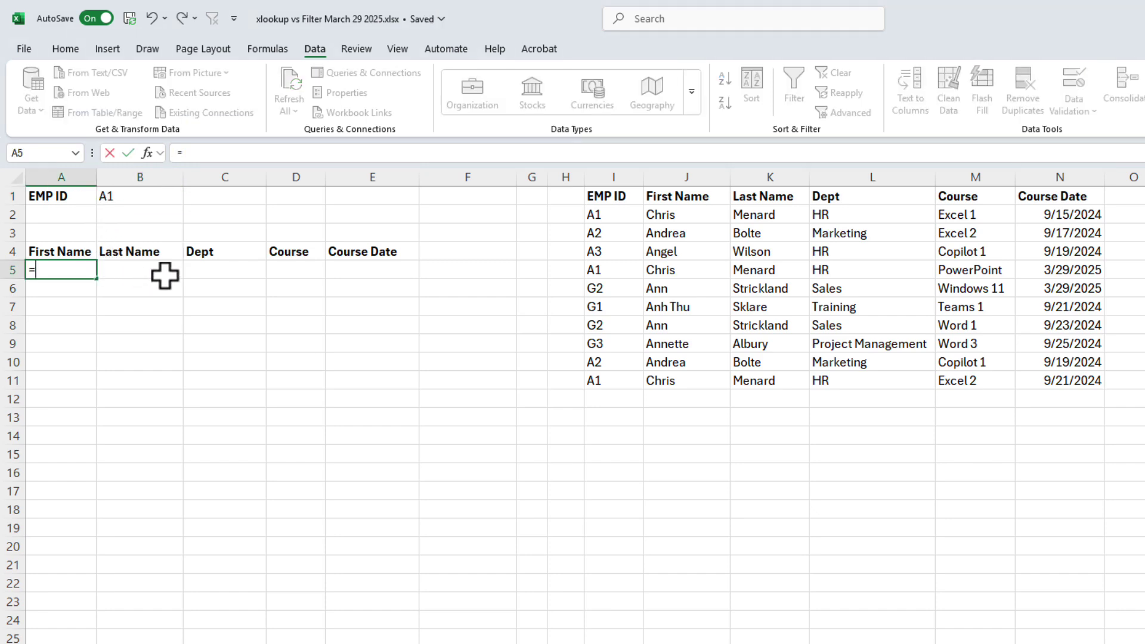
pyautogui.write('=filt')
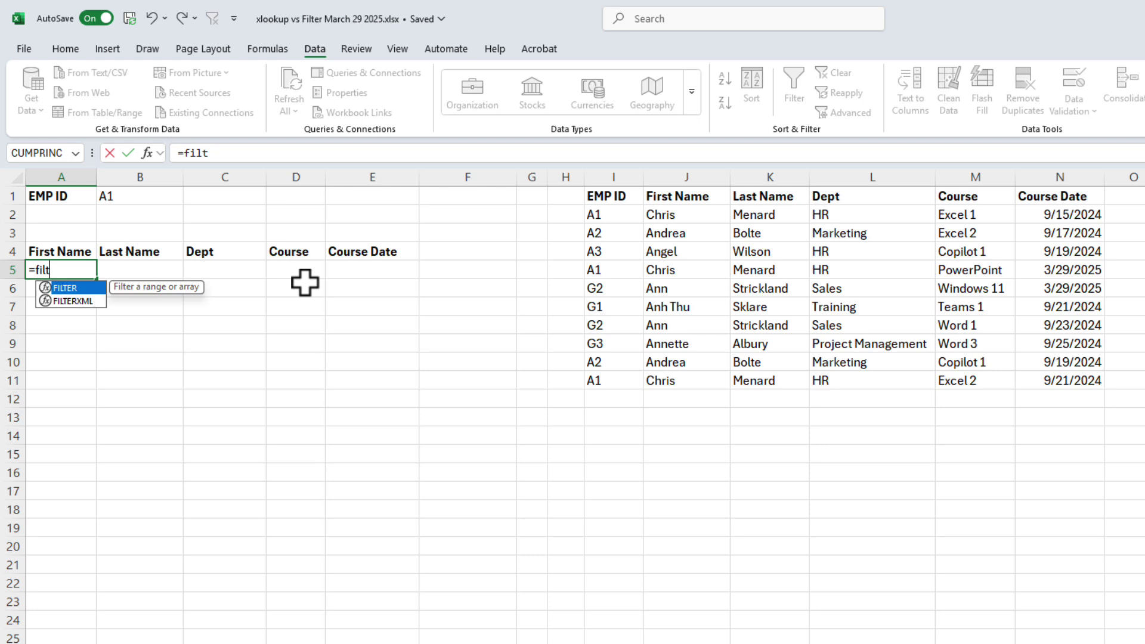
pyautogui.press('Tab')
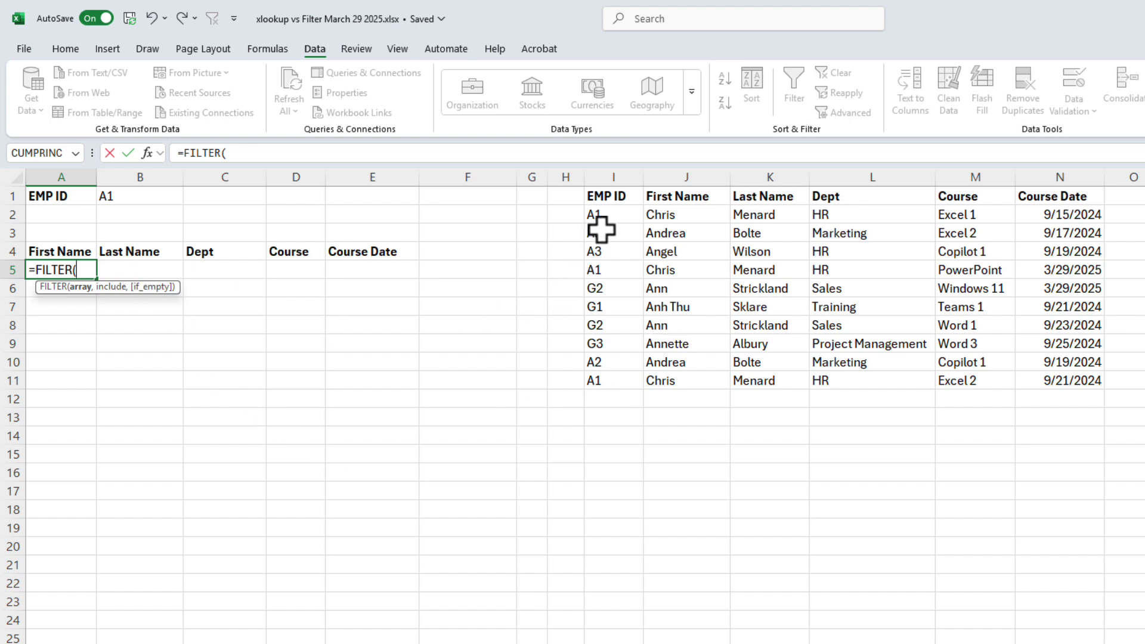
pyautogui.moveTo(653, 214); pyautogui.dragTo(1058, 373)
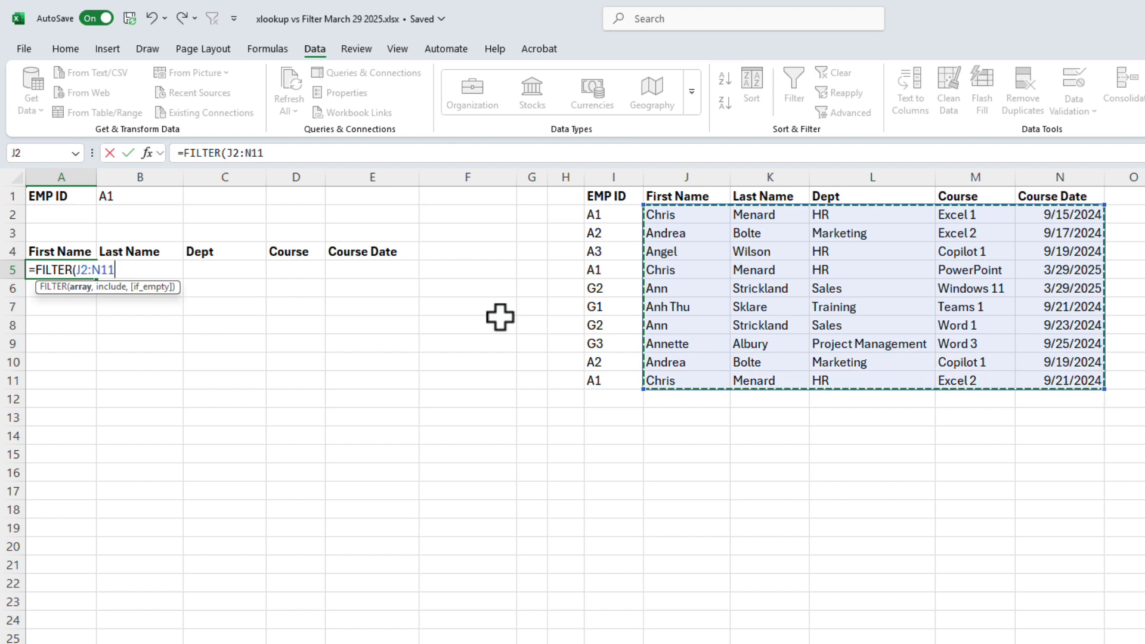
pyautogui.write(',')
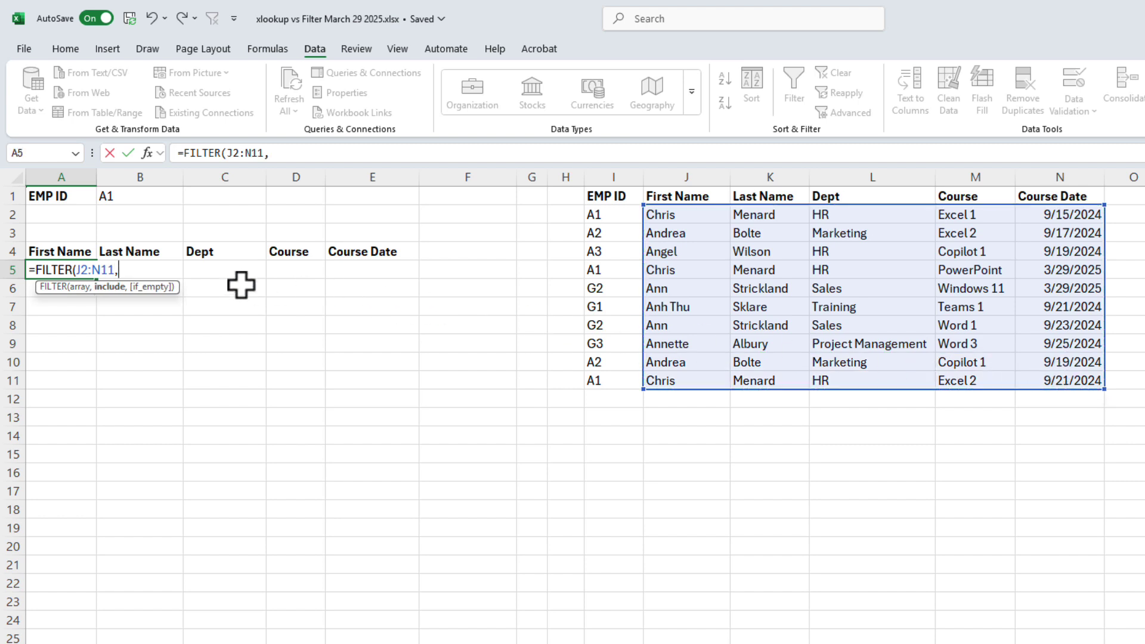
pyautogui.moveTo(603, 215); pyautogui.dragTo(621, 377)
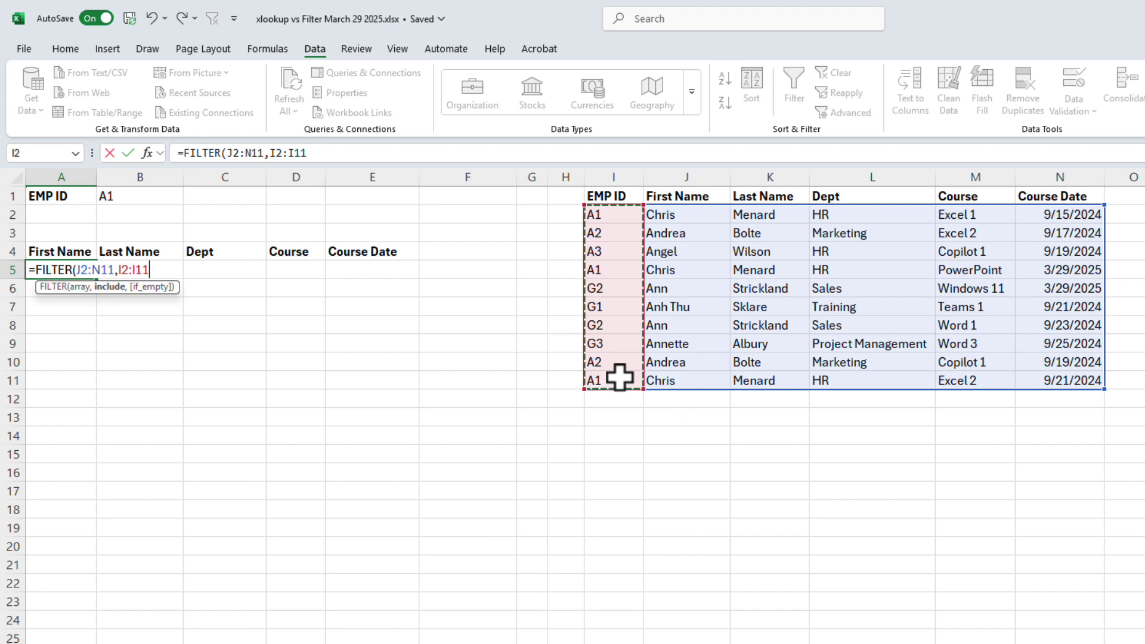
pyautogui.write('=')
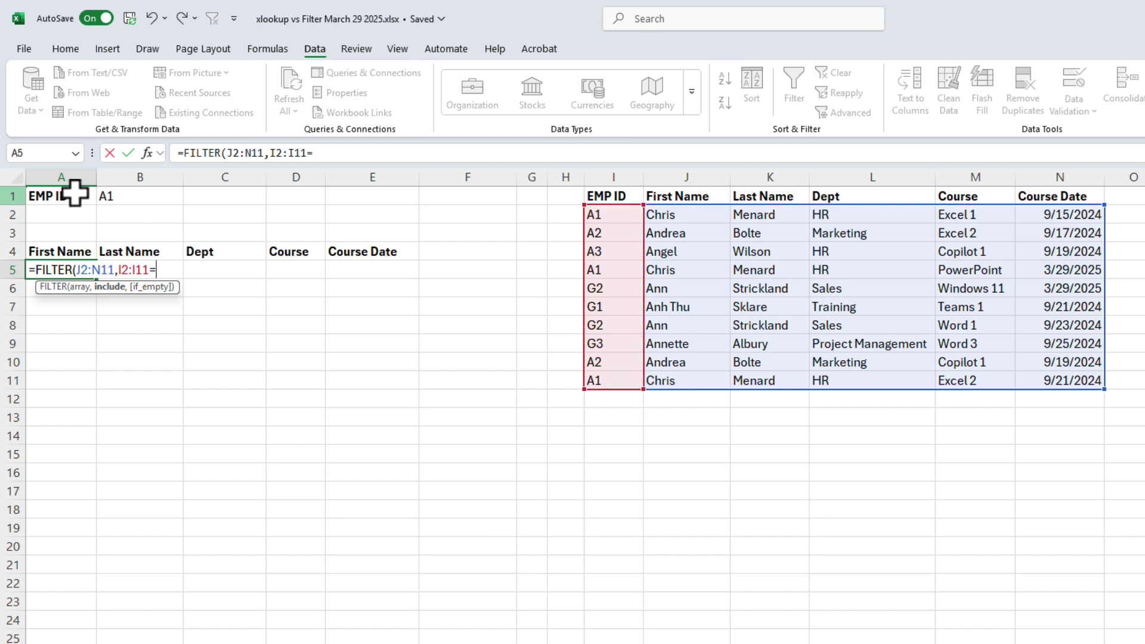
pyautogui.click(127, 192)
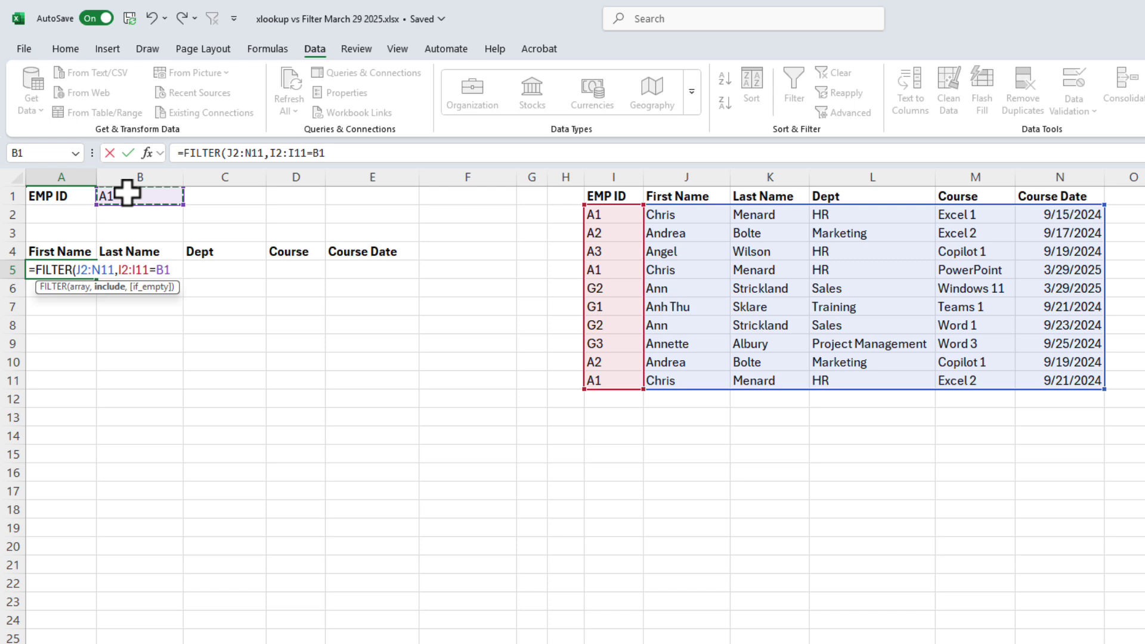
pyautogui.press('Return')
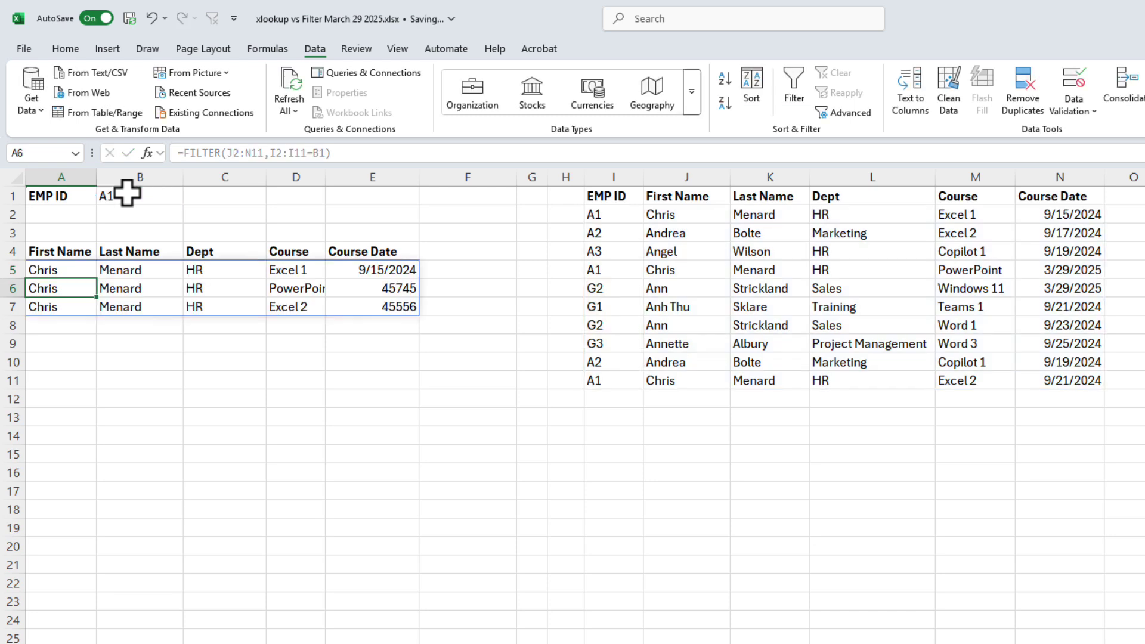
pyautogui.press('Up')
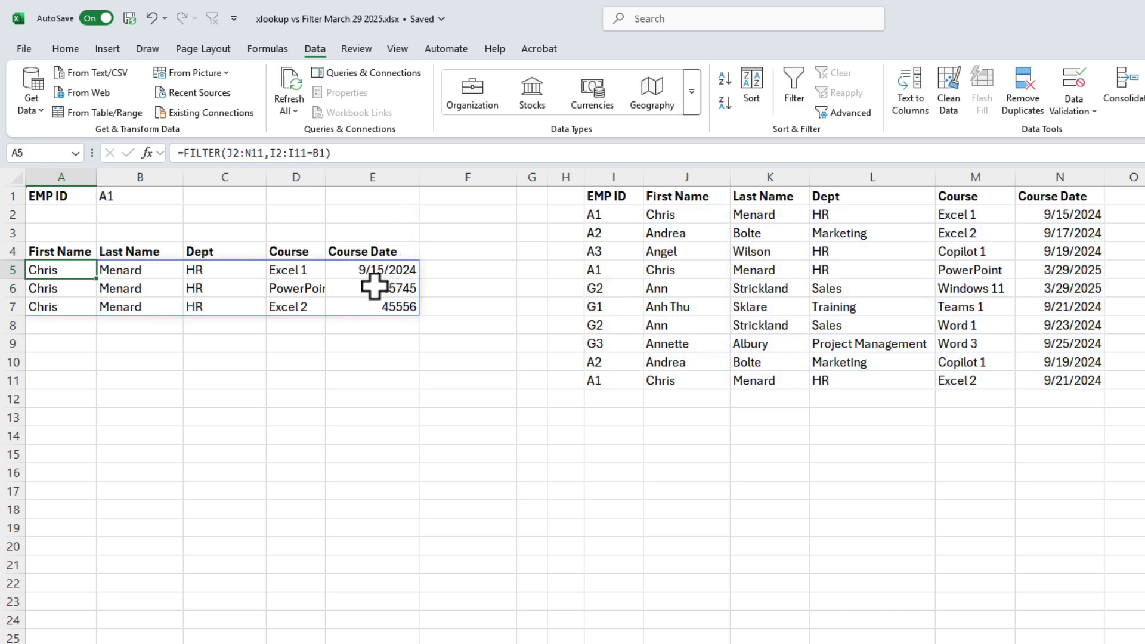
pyautogui.moveTo(327, 178); pyautogui.dragTo(358, 191)
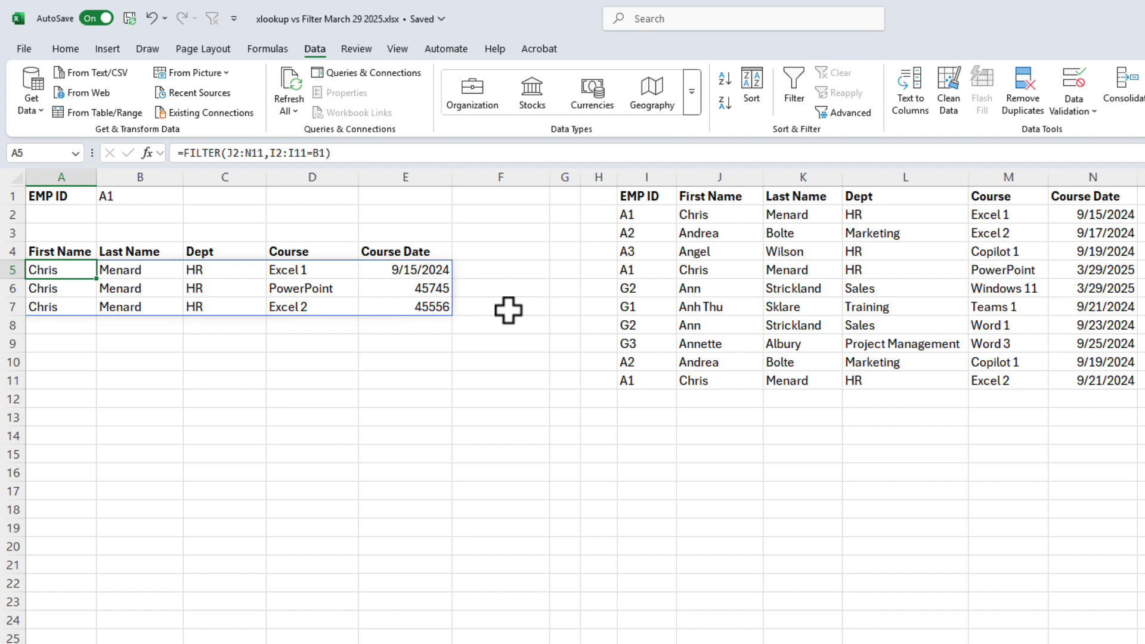
# Format the Course Dates in E5:E7 as Short Date (9/15/2024, 3/29/2025, 9/21/2024).
pyautogui.click(646, 218)
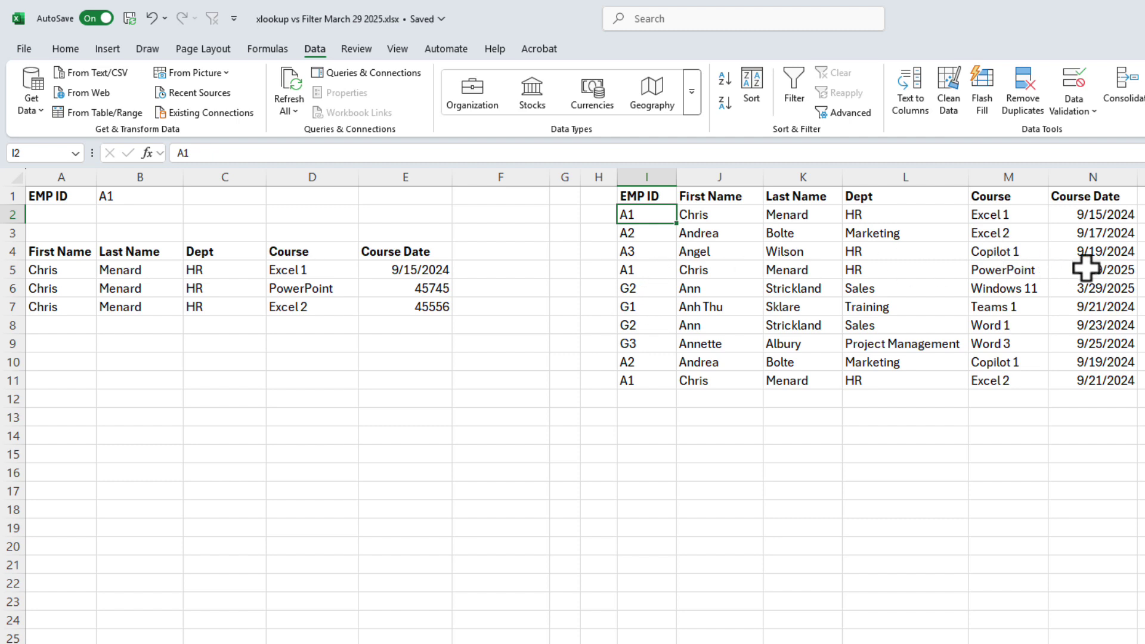
pyautogui.click(439, 271)
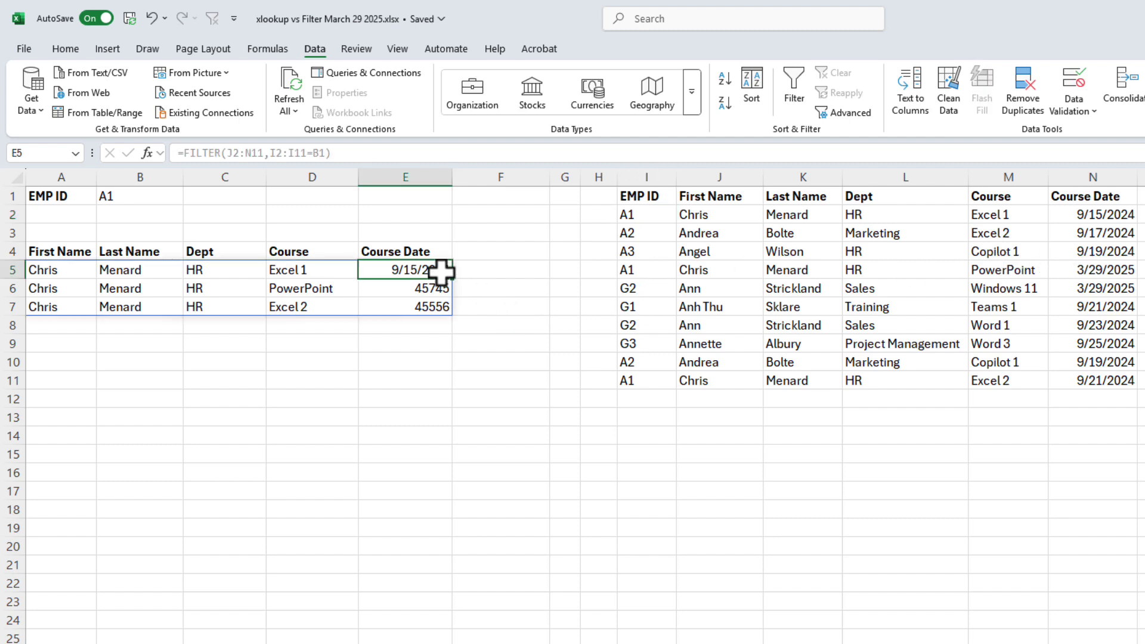
pyautogui.moveTo(419, 281); pyautogui.dragTo(422, 307)
pyautogui.click(67, 48)
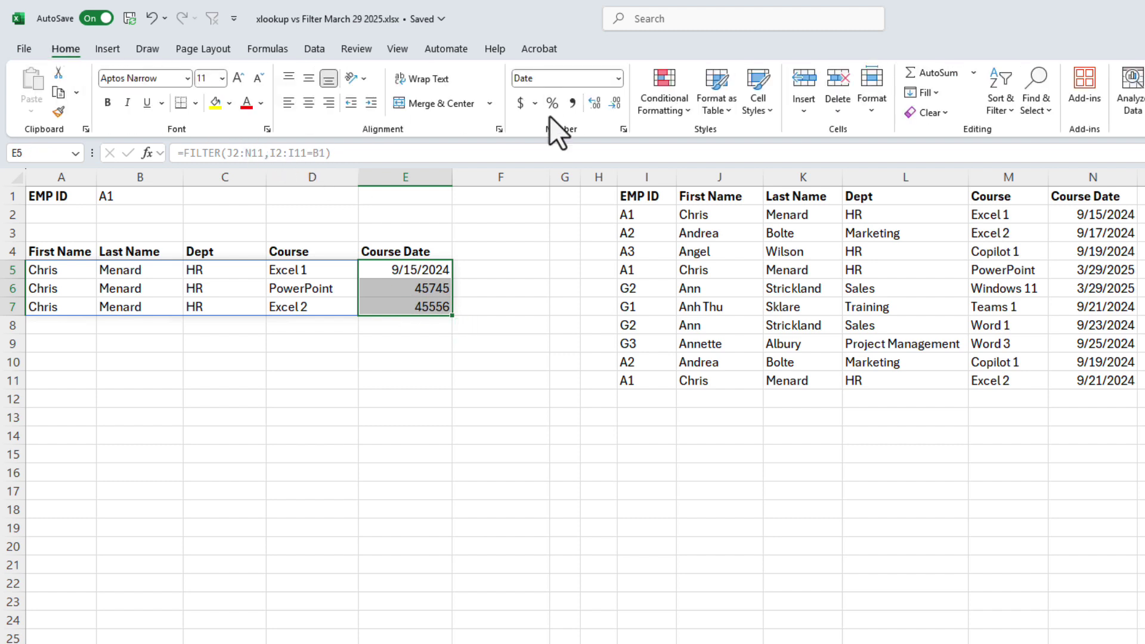
pyautogui.click(615, 84)
pyautogui.click(581, 254)
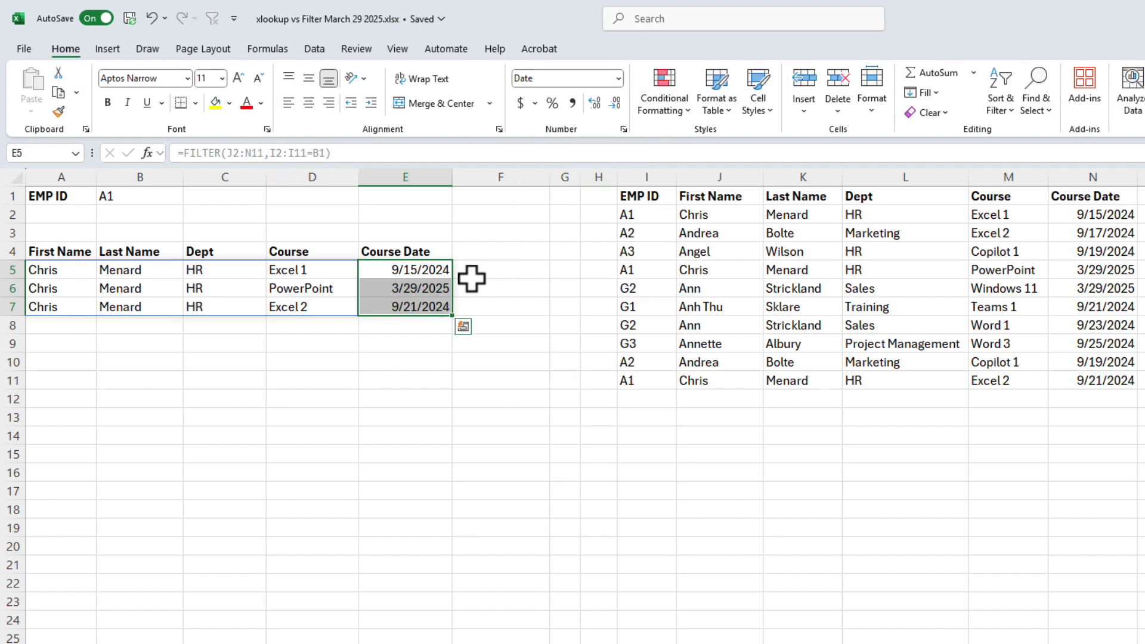
pyautogui.press('Down')
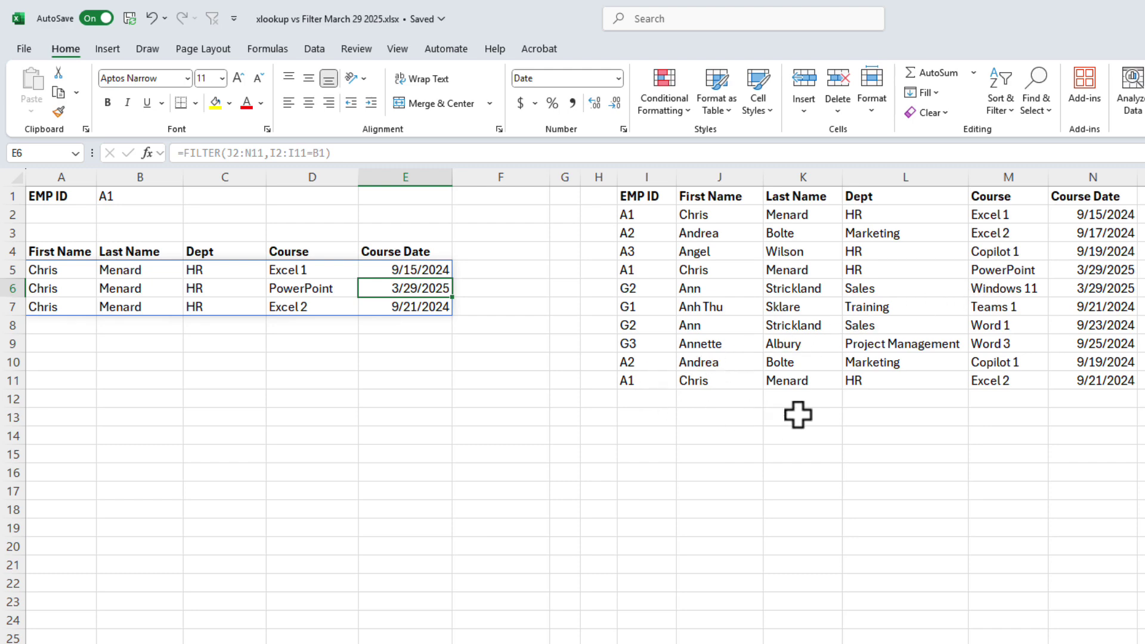
pyautogui.click(1084, 384)
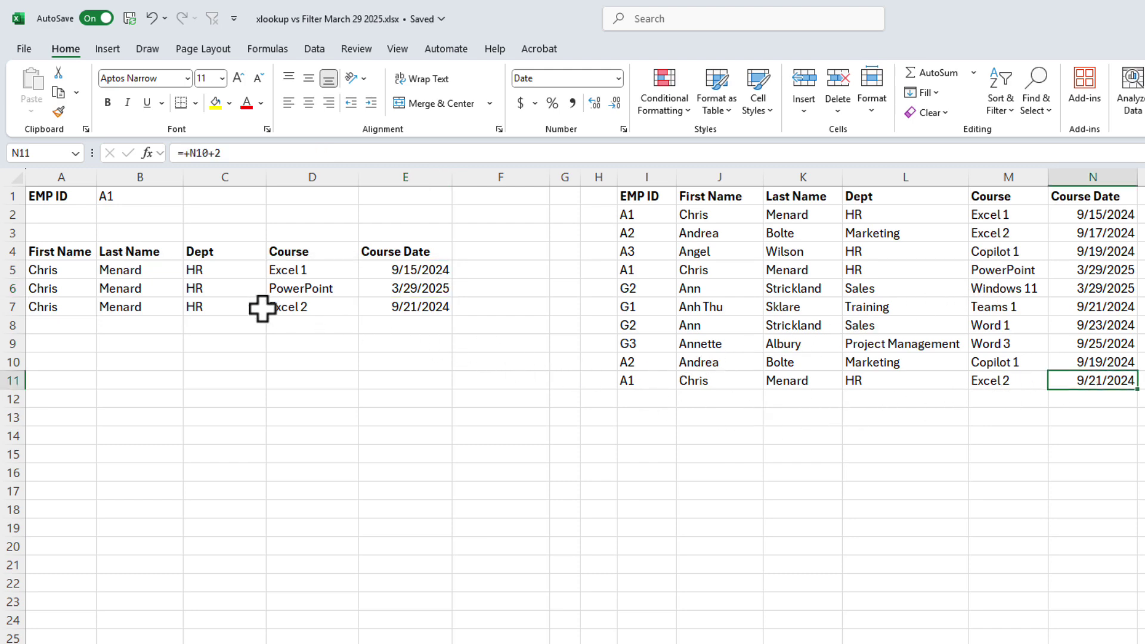
pyautogui.click(63, 268)
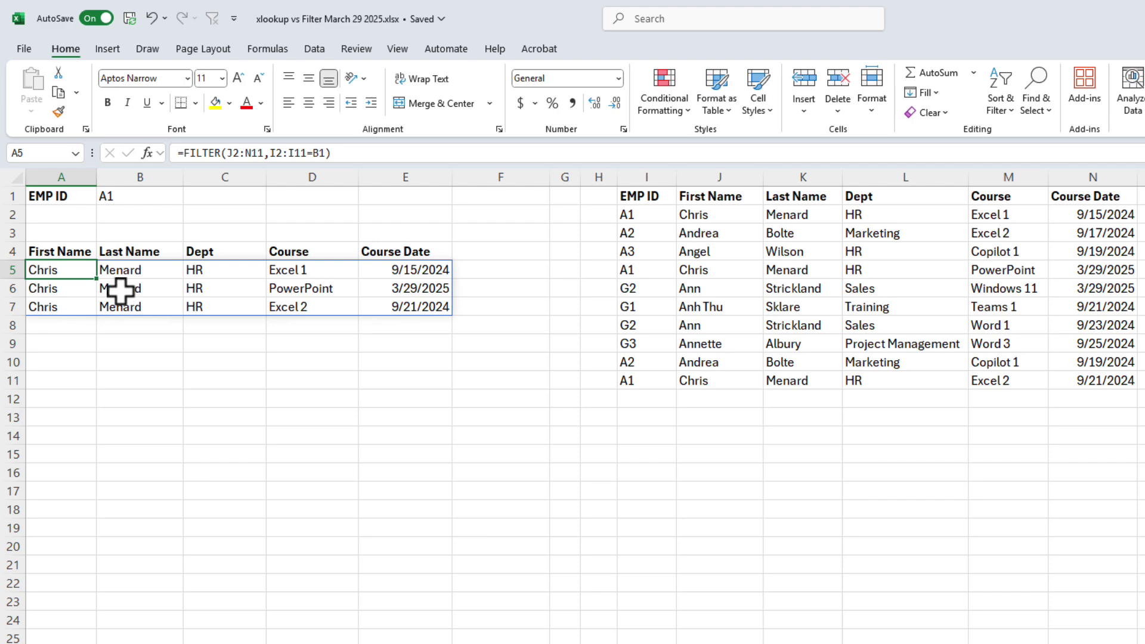
pyautogui.click(80, 289)
pyautogui.click(70, 270)
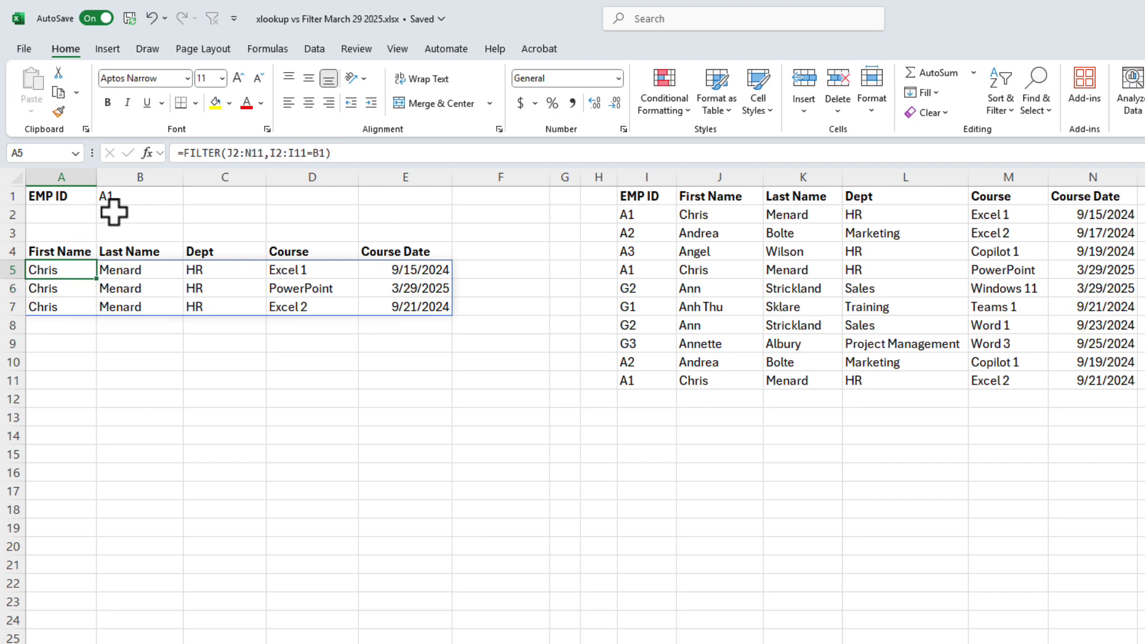
pyautogui.click(173, 198)
pyautogui.click(188, 199)
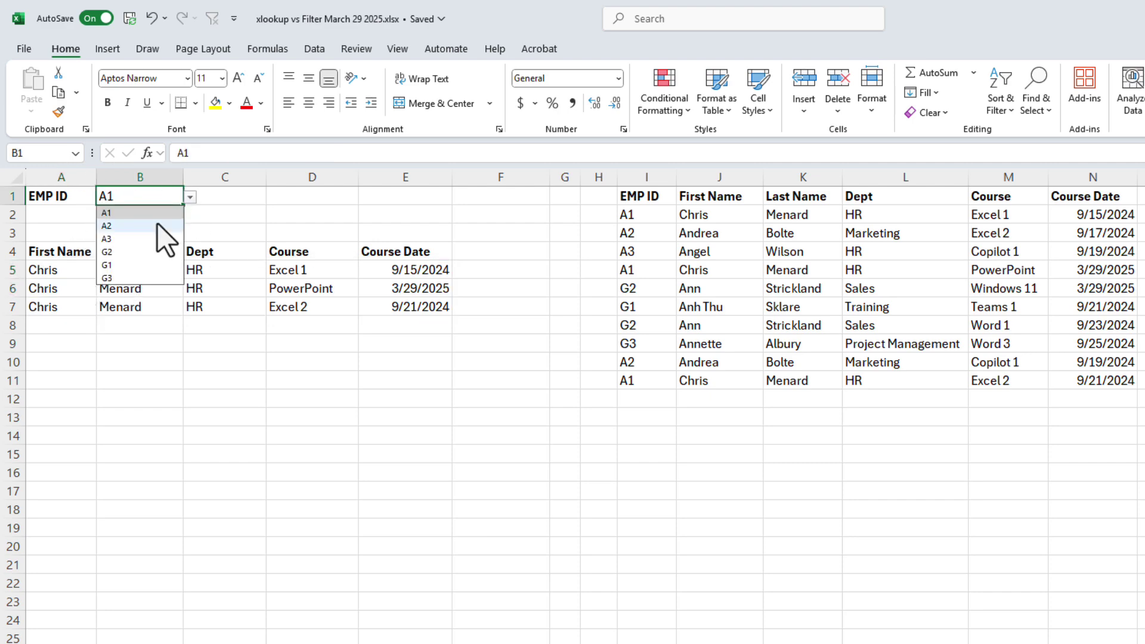
pyautogui.click(156, 224)
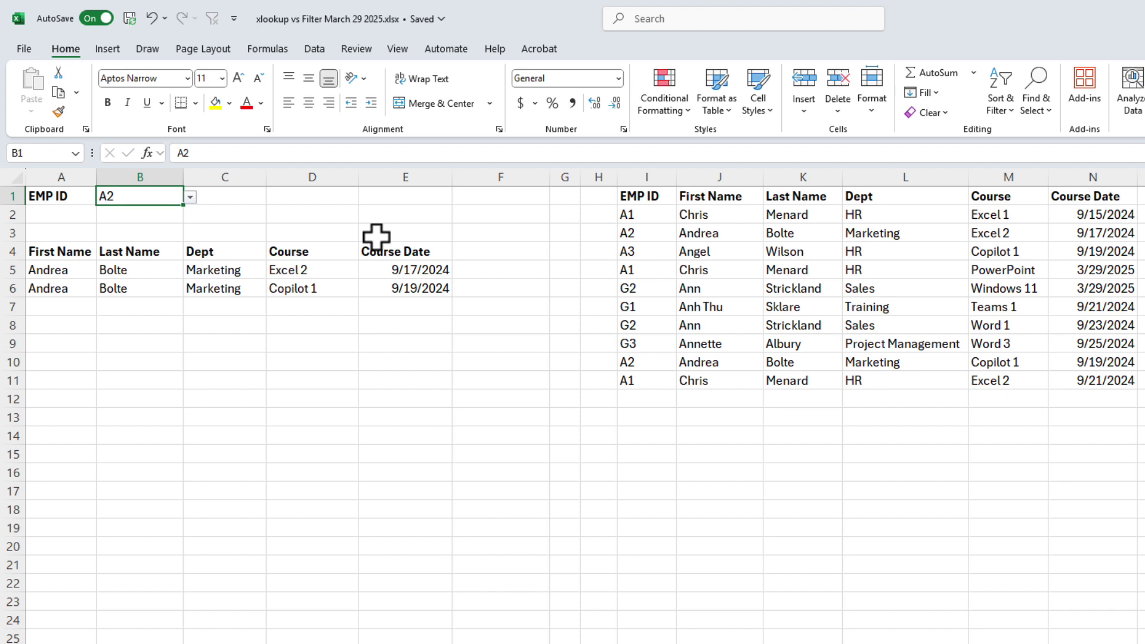
pyautogui.click(189, 199)
pyautogui.click(145, 265)
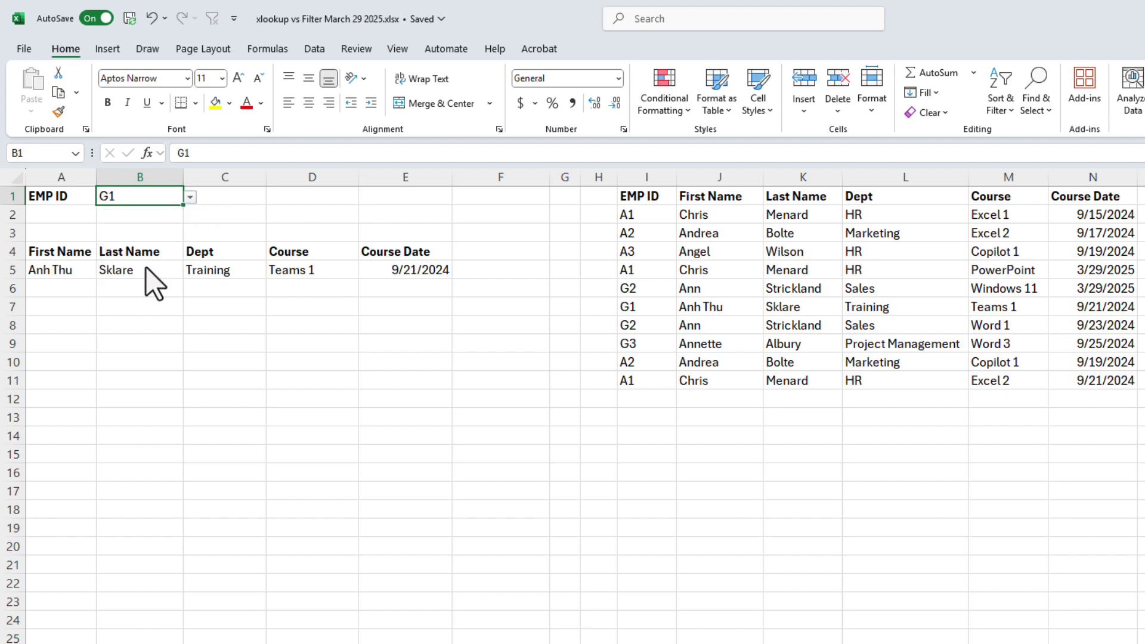
pyautogui.click(188, 198)
pyautogui.click(132, 214)
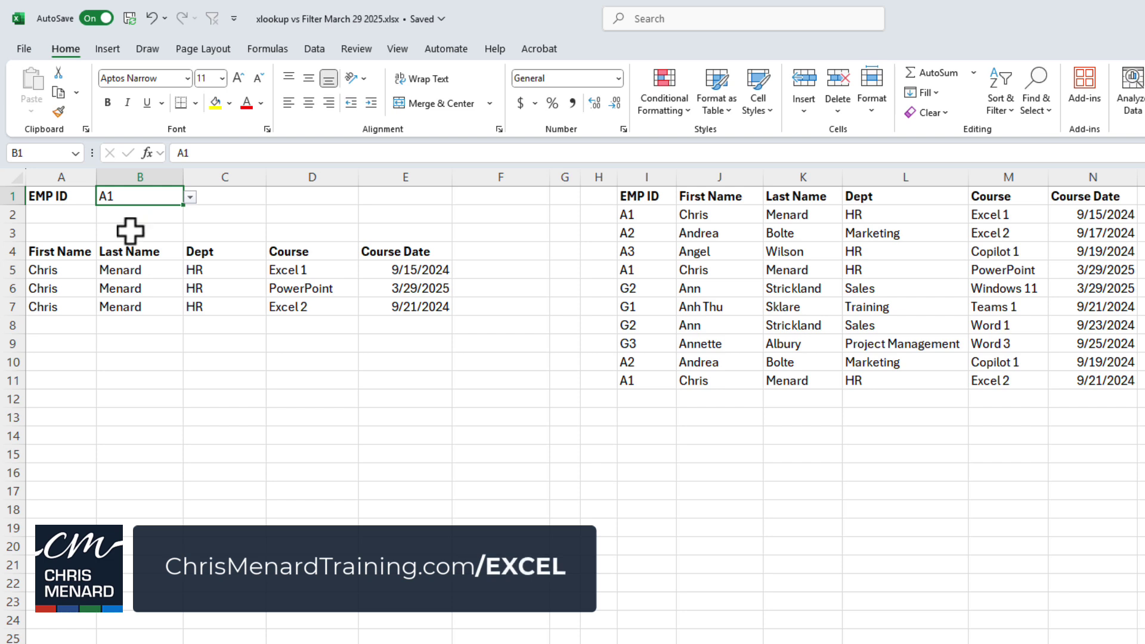
pyautogui.click(78, 270)
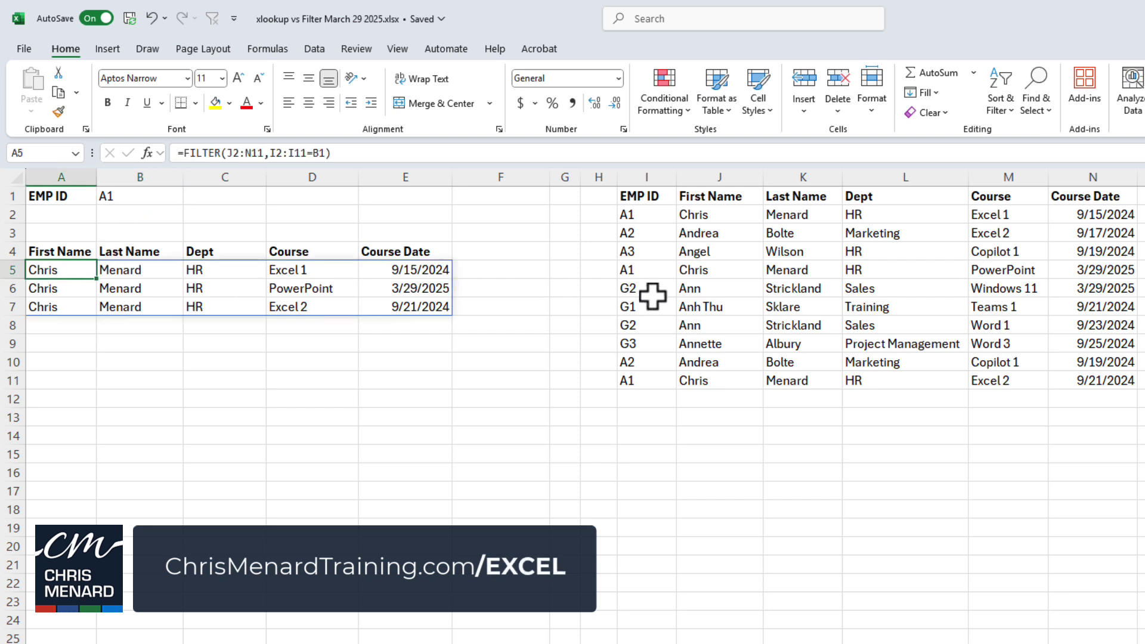